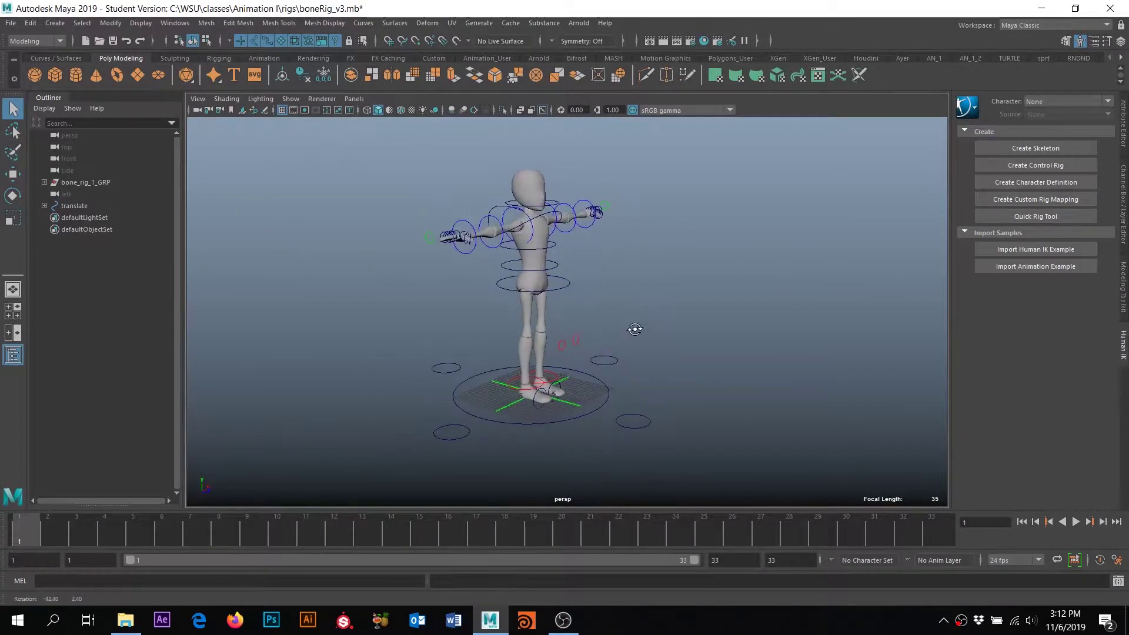
Step: Select the rig's translate group and scale the whole character down to 0.426
{"action": "middle_click_drag", "start_coordinate": [675, 341], "coordinate": [612, 352], "text": "alt"}
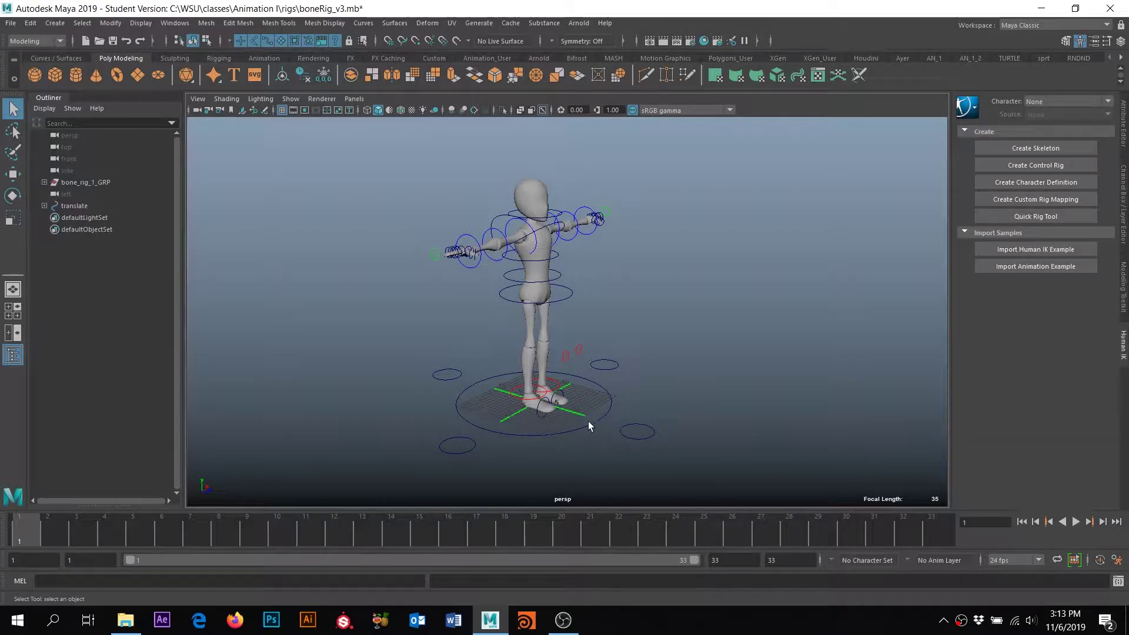
{"action": "left_click", "coordinate": [548, 427]}
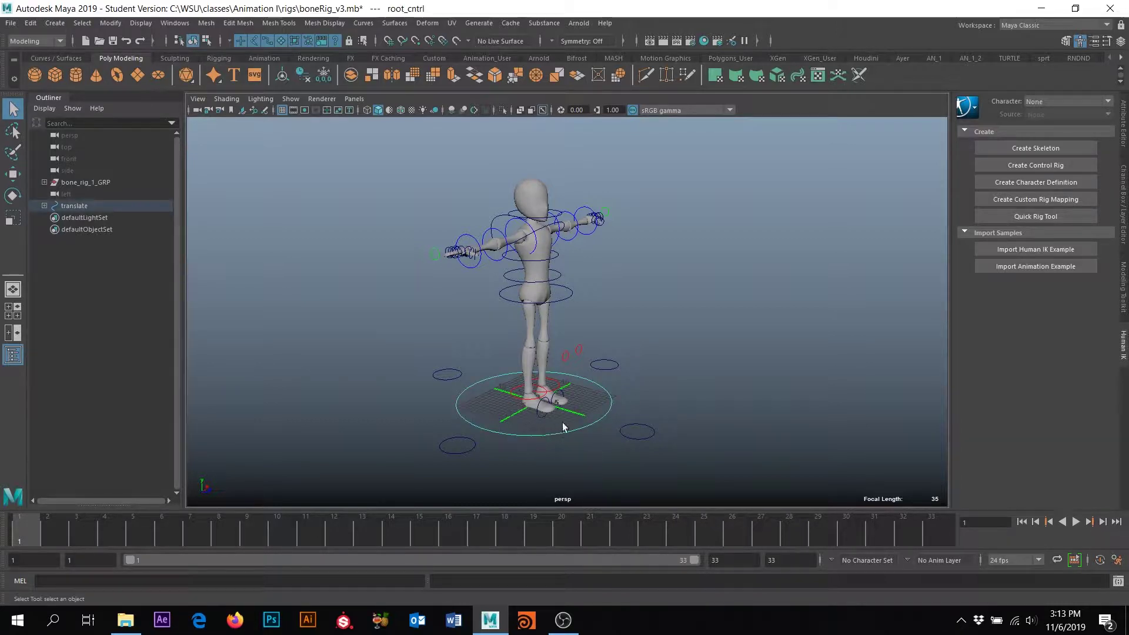
{"action": "key", "text": "r"}
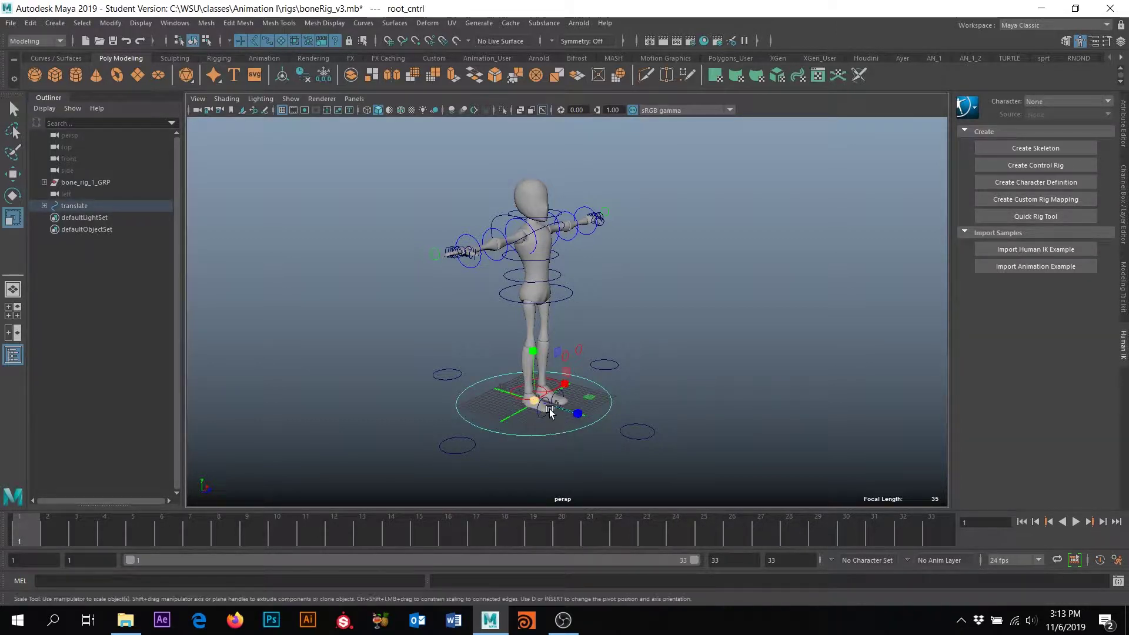
{"action": "left_click_drag", "start_coordinate": [534, 400], "coordinate": [500, 415]}
{"action": "key", "text": "ctrl+z"}
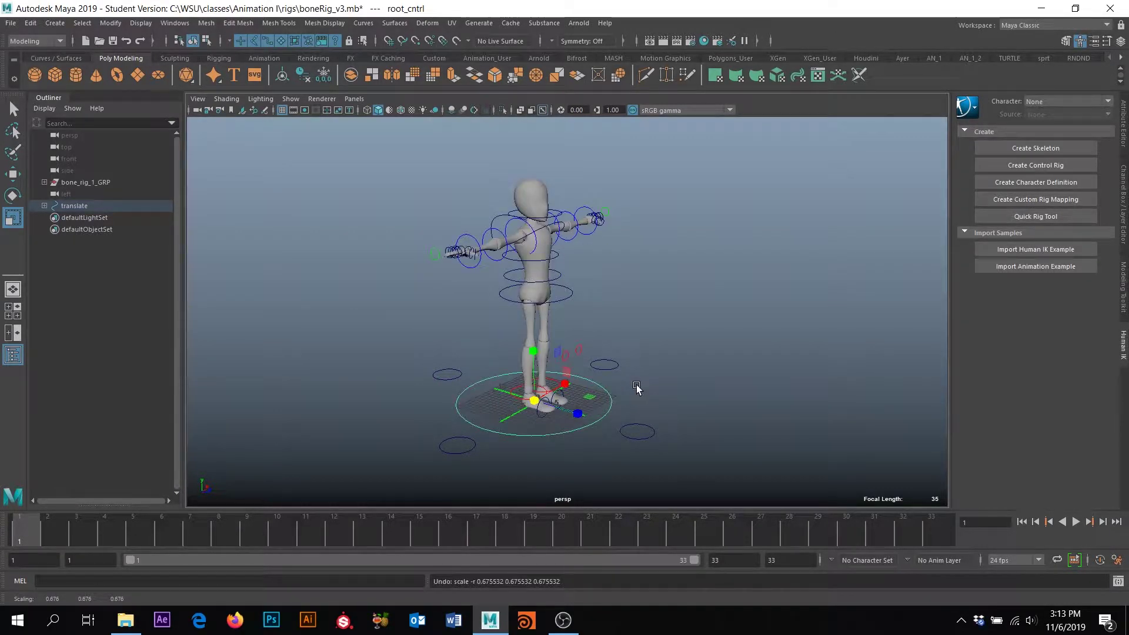
{"action": "key", "text": "Up"}
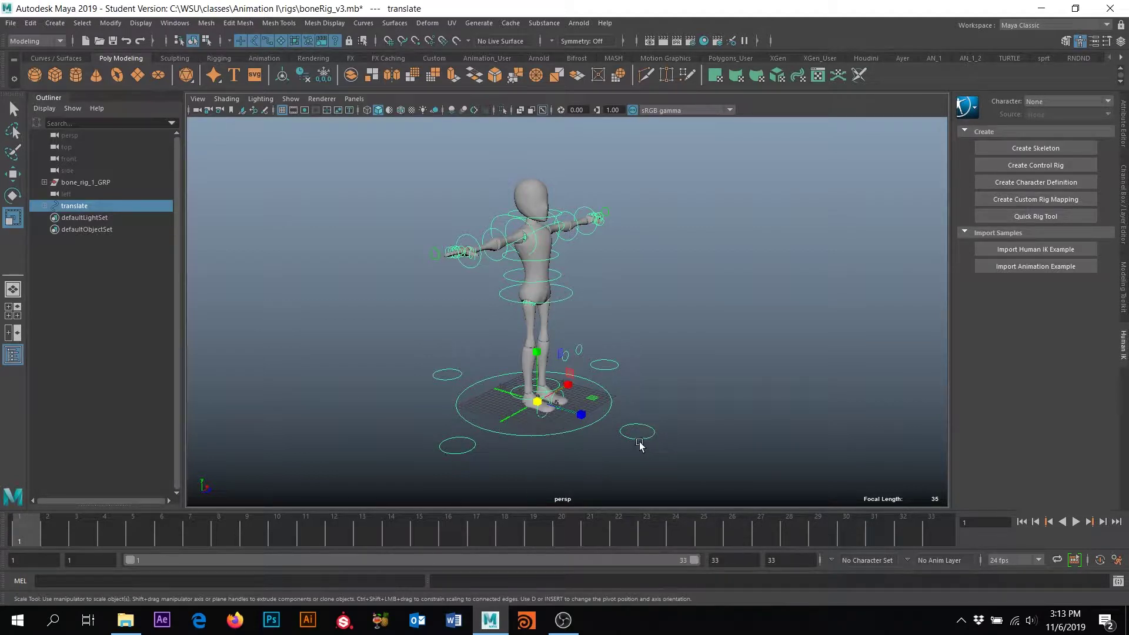
{"action": "left_click_drag", "start_coordinate": [530, 403], "coordinate": [439, 452]}
{"action": "right_click_drag", "start_coordinate": [440, 451], "coordinate": [616, 323], "text": "alt"}
Step: Move the rig to Translate Z -4.269 and frame the character's feet
{"action": "key", "text": "ctrl+a"}
{"action": "mouse_move", "coordinate": [638, 364]}
{"action": "right_mouse_down", "text": "alt"}
{"action": "mouse_move", "coordinate": [592, 383]}
{"action": "mouse_move", "coordinate": [630, 382]}
{"action": "right_mouse_up", "text": "alt"}
{"action": "key", "text": "w"}
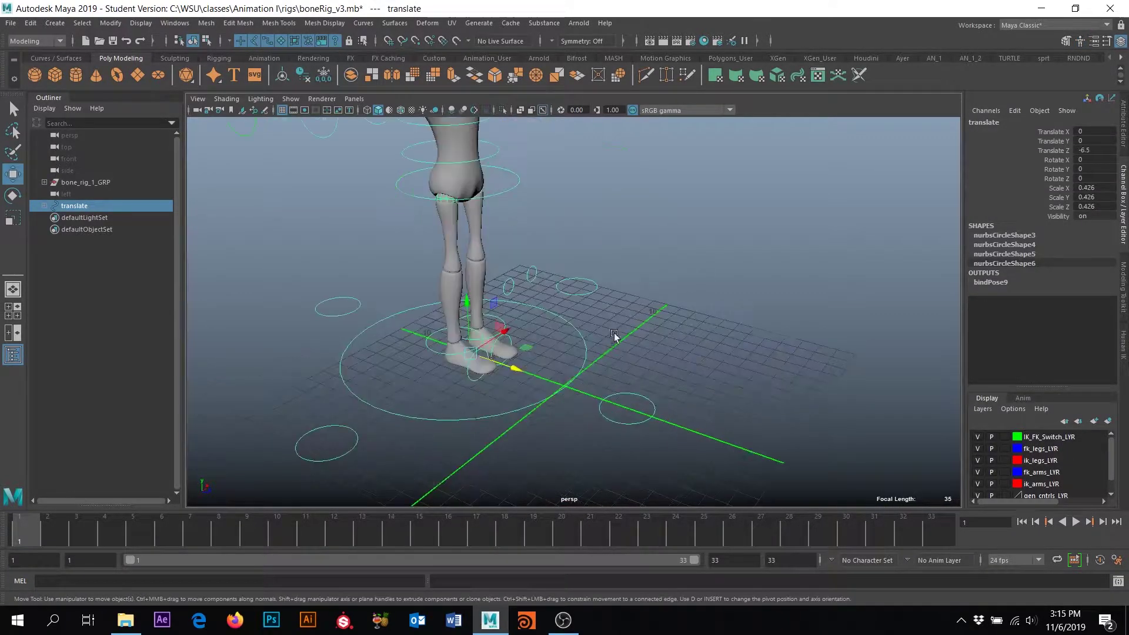
{"action": "left_click_drag", "start_coordinate": [534, 371], "coordinate": [546, 379]}
{"action": "right_click_drag", "start_coordinate": [547, 379], "coordinate": [529, 400], "text": "alt"}
{"action": "left_click_drag", "start_coordinate": [529, 400], "coordinate": [483, 382], "text": "alt"}
{"action": "scroll", "coordinate": [482, 382], "scroll_direction": "up", "scroll_amount": 3}
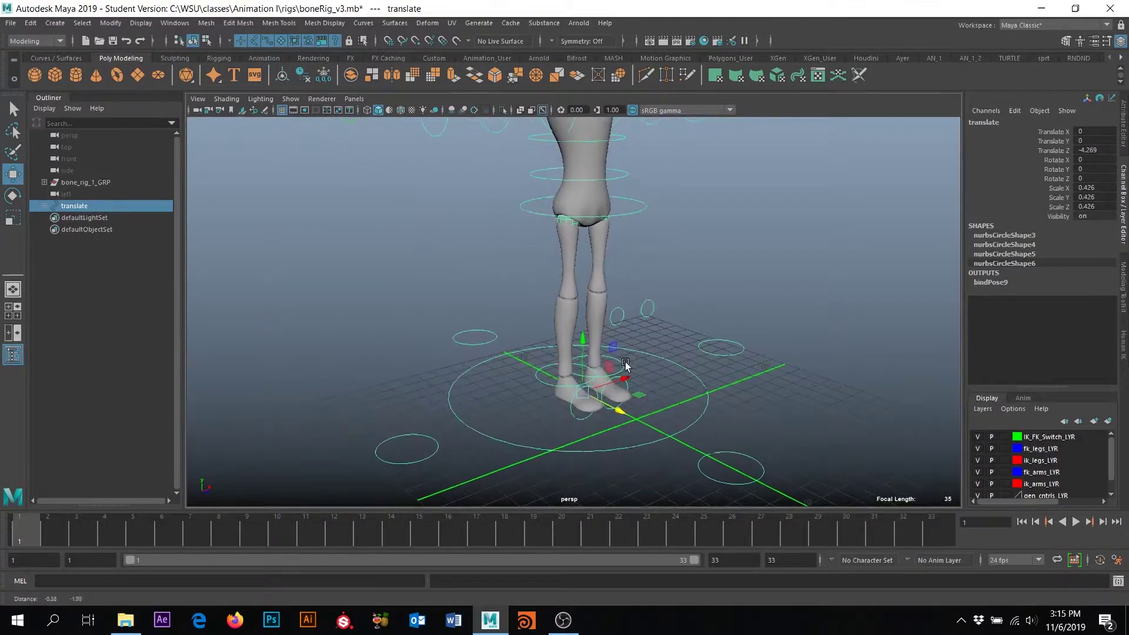
Step: Create a polygon sphere and set its Translate Y to 1 so it rests on the ground
{"action": "left_click", "coordinate": [33, 73]}
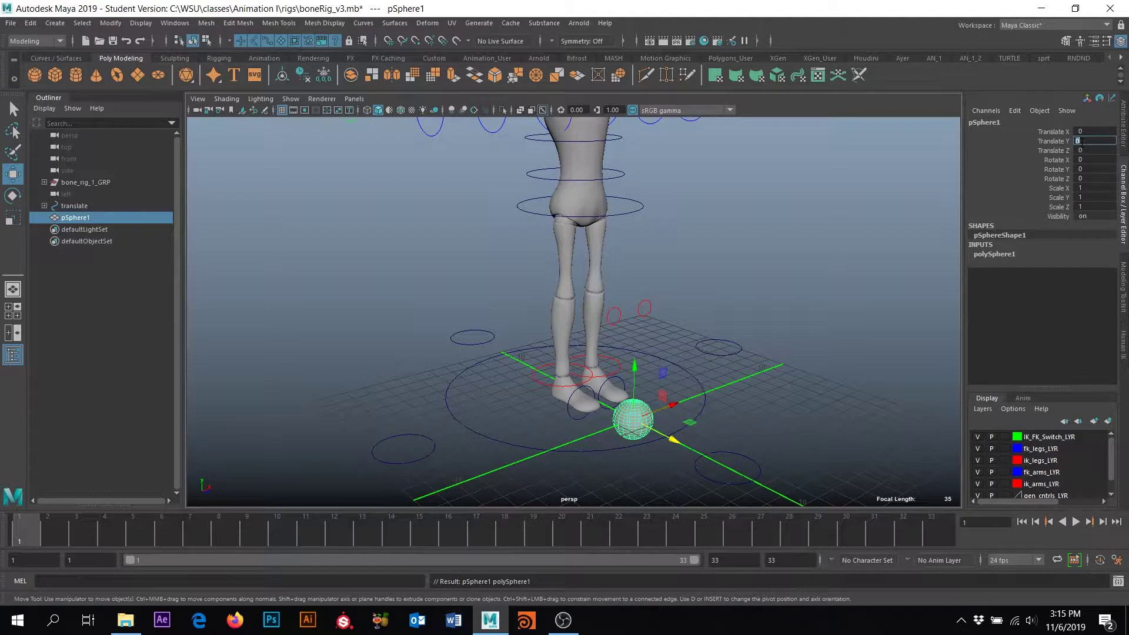
{"action": "type", "text": "1"}
{"action": "key", "text": "Return"}
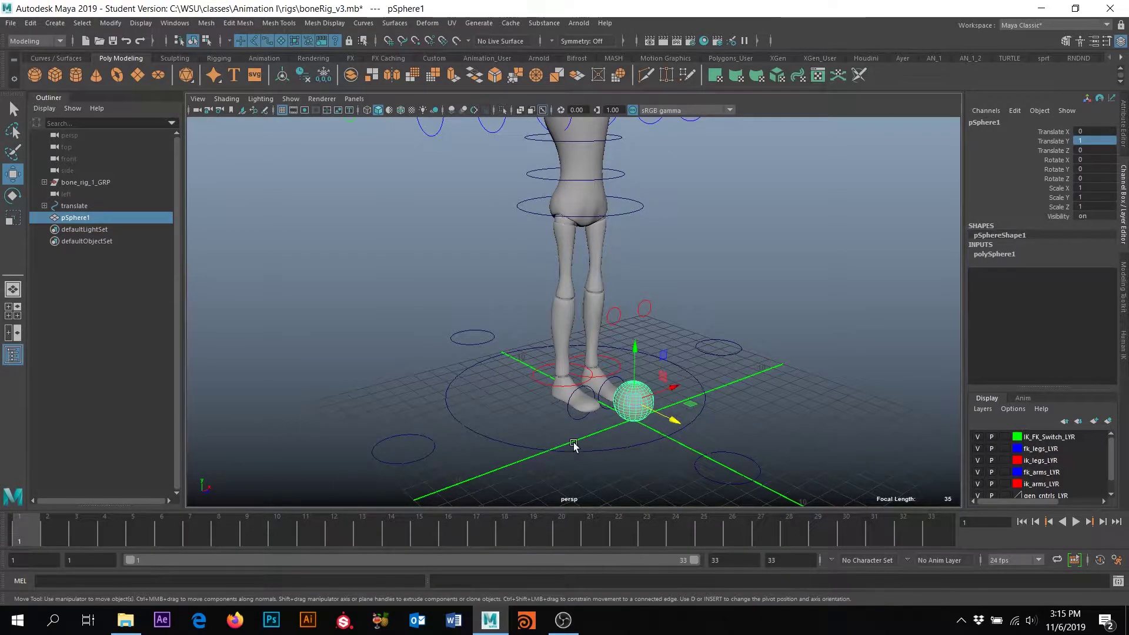
Step: Scale the rig's translate group to 0.286 and move it so the foot sits beside the ball
{"action": "left_click_drag", "start_coordinate": [574, 448], "coordinate": [646, 395], "text": "alt"}
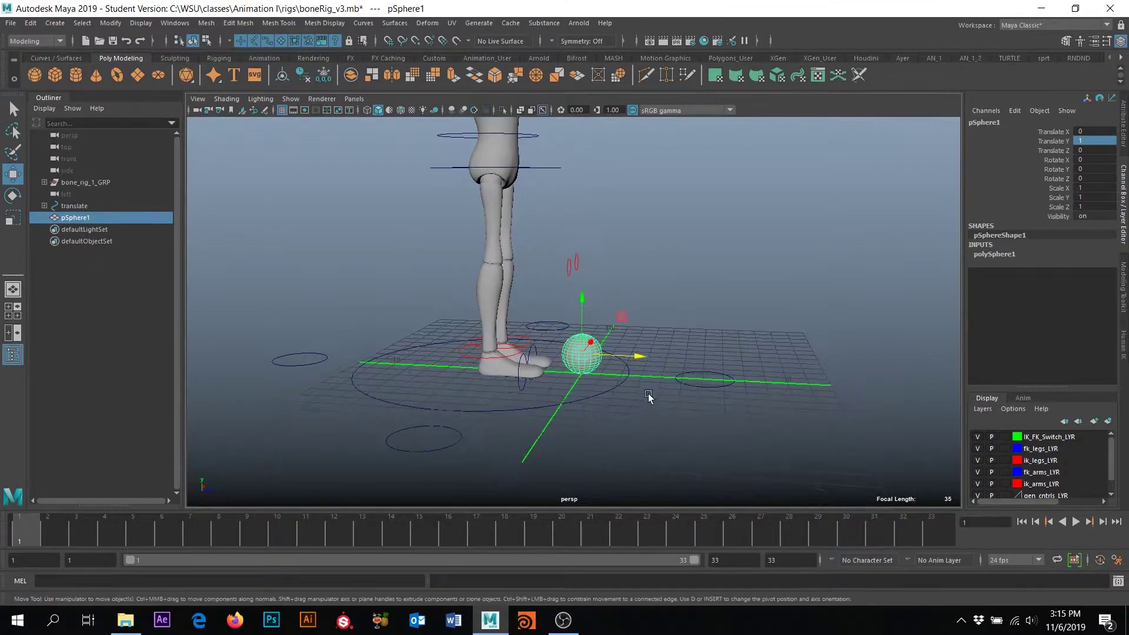
{"action": "left_click_drag", "start_coordinate": [697, 360], "coordinate": [704, 487]}
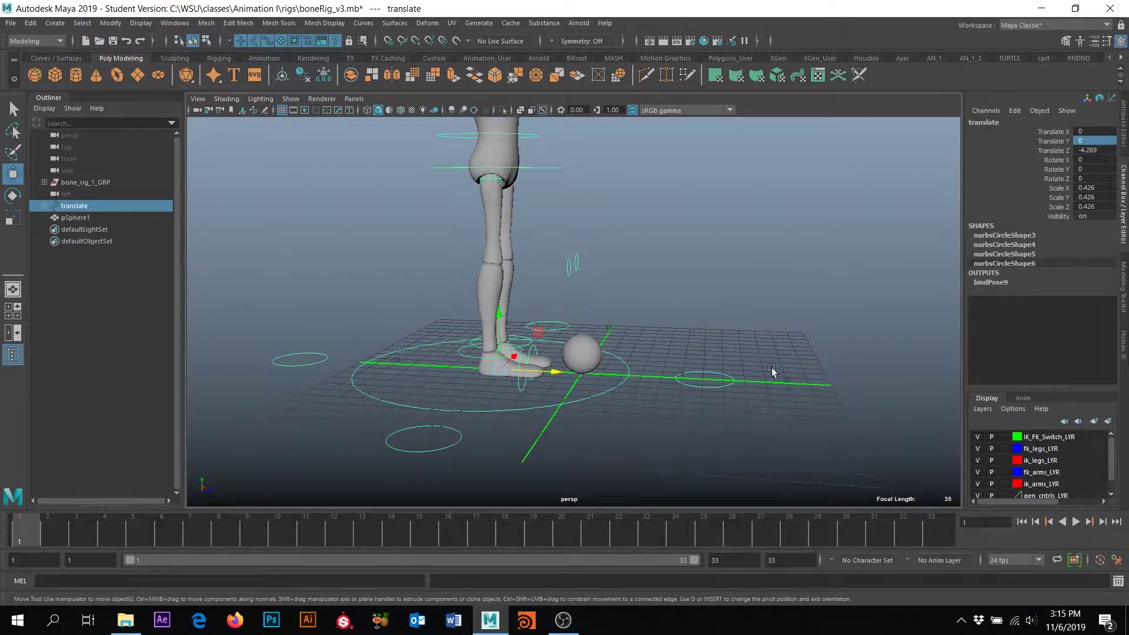
{"action": "key", "text": "r"}
{"action": "left_click_drag", "start_coordinate": [512, 368], "coordinate": [292, 441]}
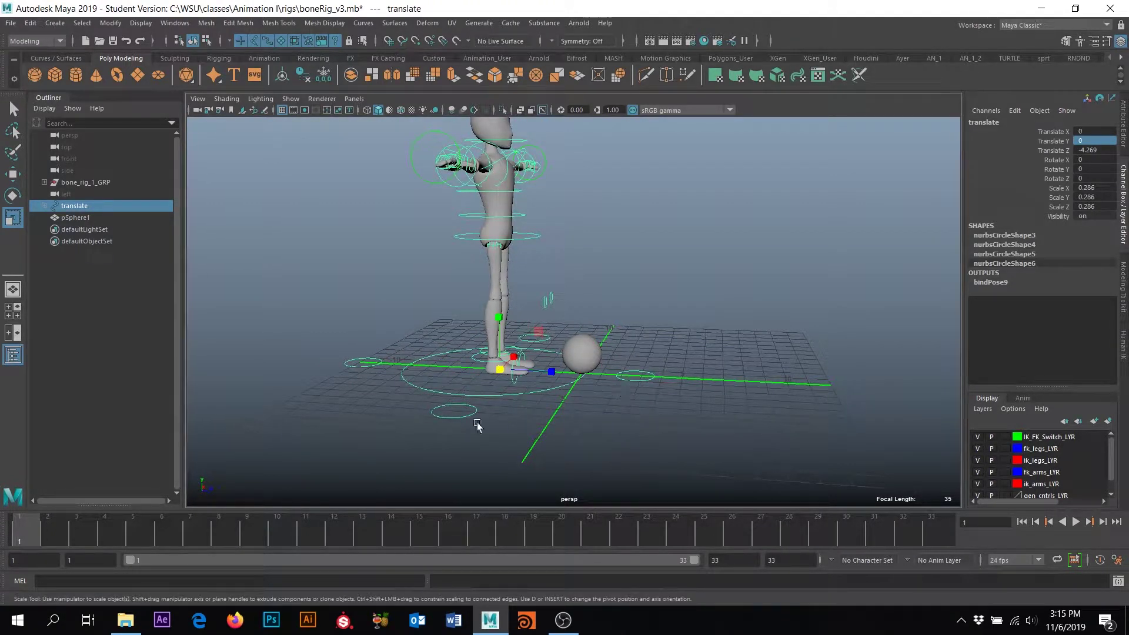
{"action": "key", "text": "w"}
{"action": "left_click_drag", "start_coordinate": [557, 372], "coordinate": [600, 351]}
Step: Select the right IK ankle control with the view framed on the feet and ball
{"action": "left_click", "coordinate": [451, 319]}
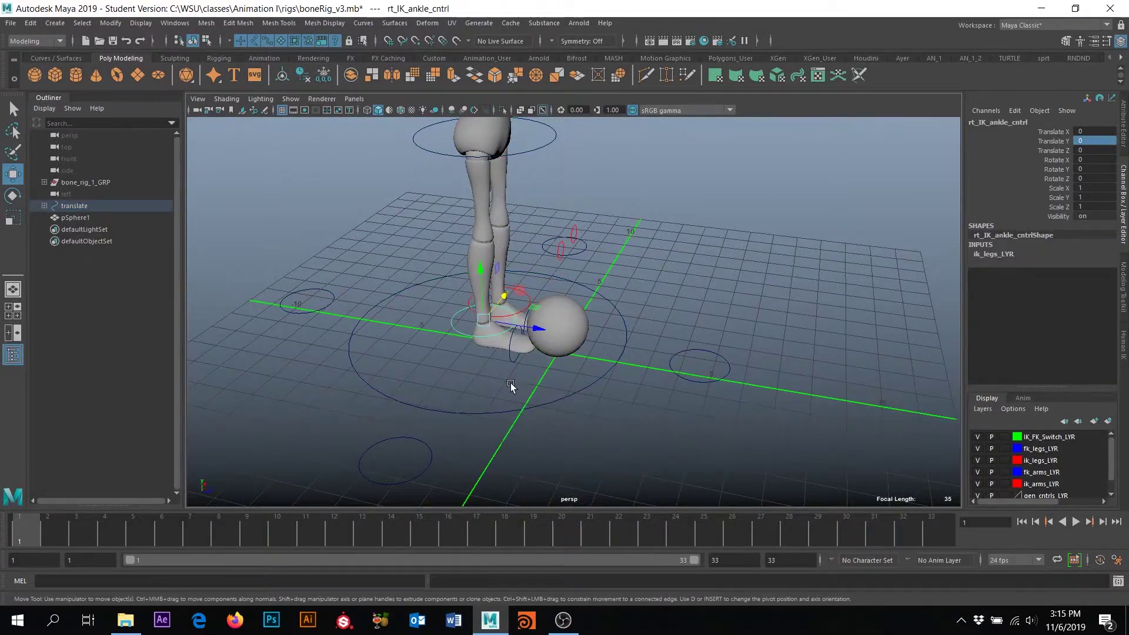
{"action": "left_click_drag", "start_coordinate": [512, 382], "coordinate": [459, 297], "text": "alt"}
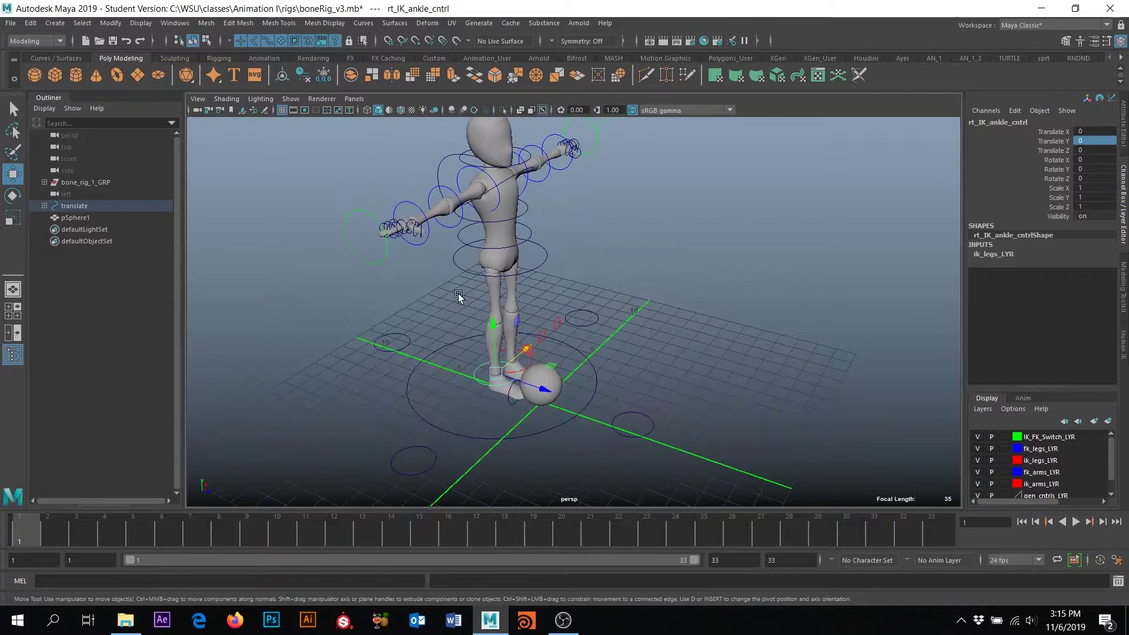
{"action": "right_click_drag", "start_coordinate": [475, 318], "coordinate": [736, 351], "text": "alt"}
{"action": "left_click_drag", "start_coordinate": [737, 351], "coordinate": [711, 328], "text": "alt"}
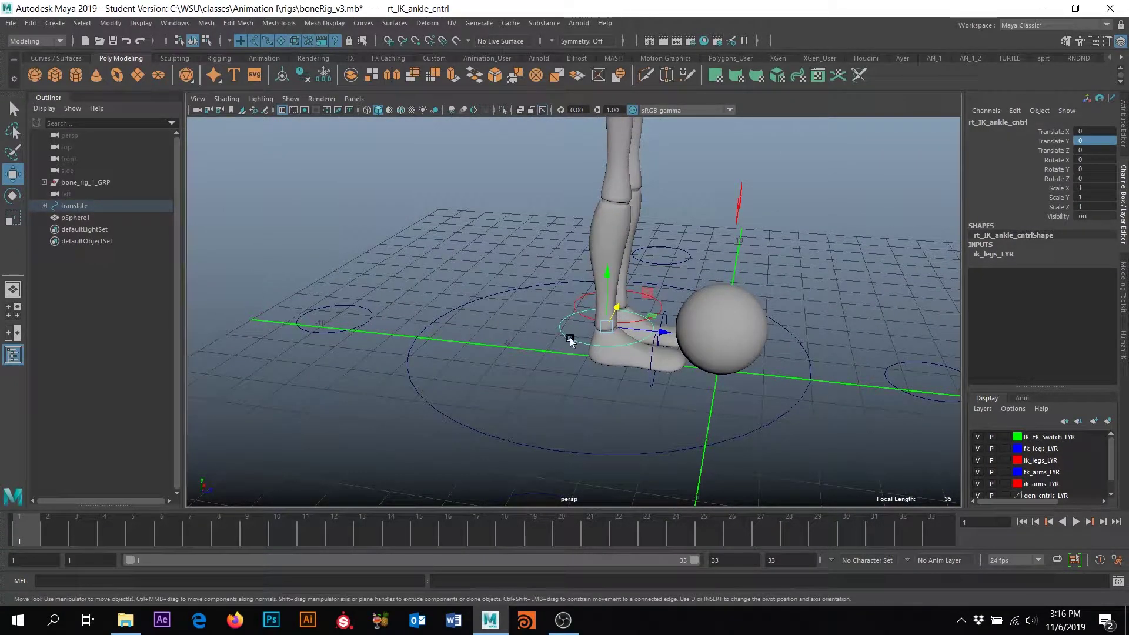
{"action": "left_click", "coordinate": [549, 320]}
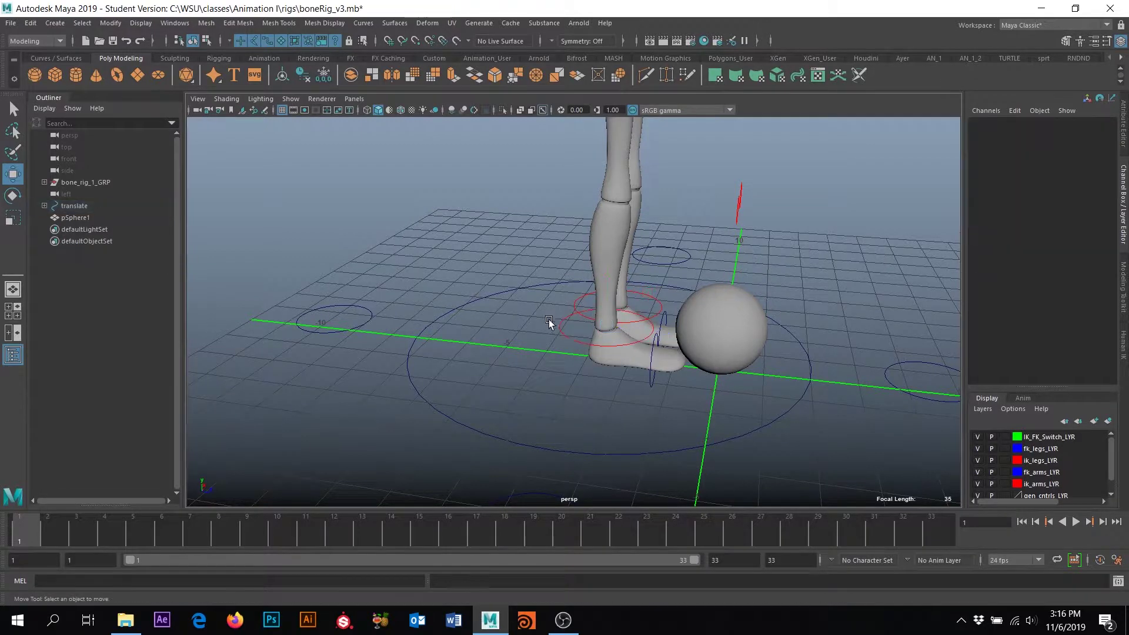
{"action": "left_click", "coordinate": [573, 333]}
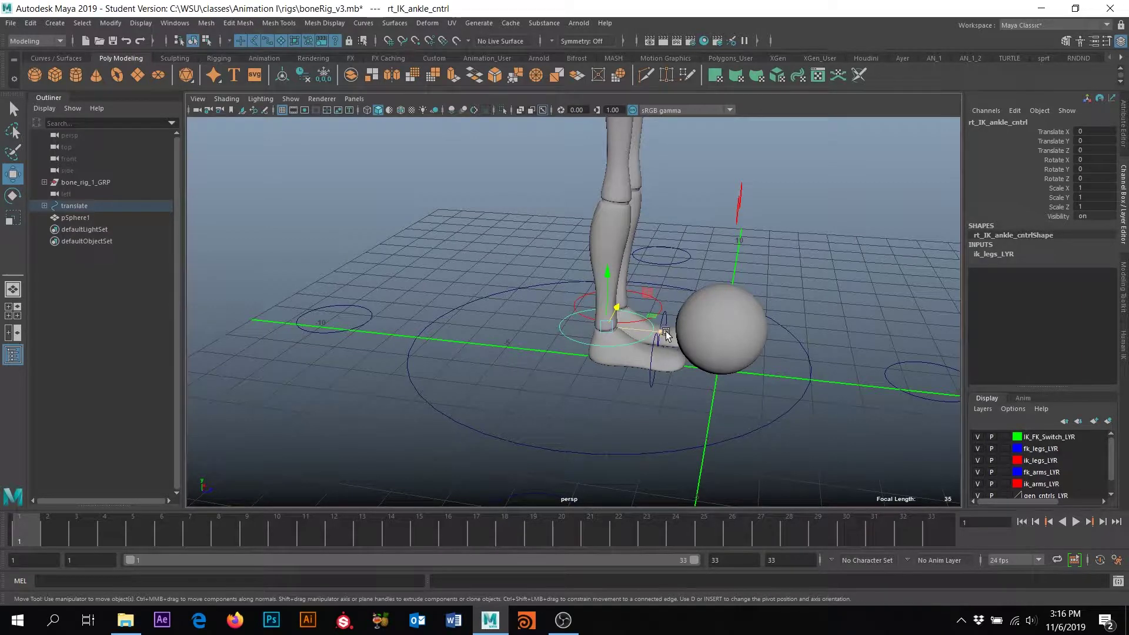
{"action": "left_click_drag", "start_coordinate": [666, 334], "coordinate": [652, 356], "text": "alt"}
{"action": "key", "text": "ctrl+z"}
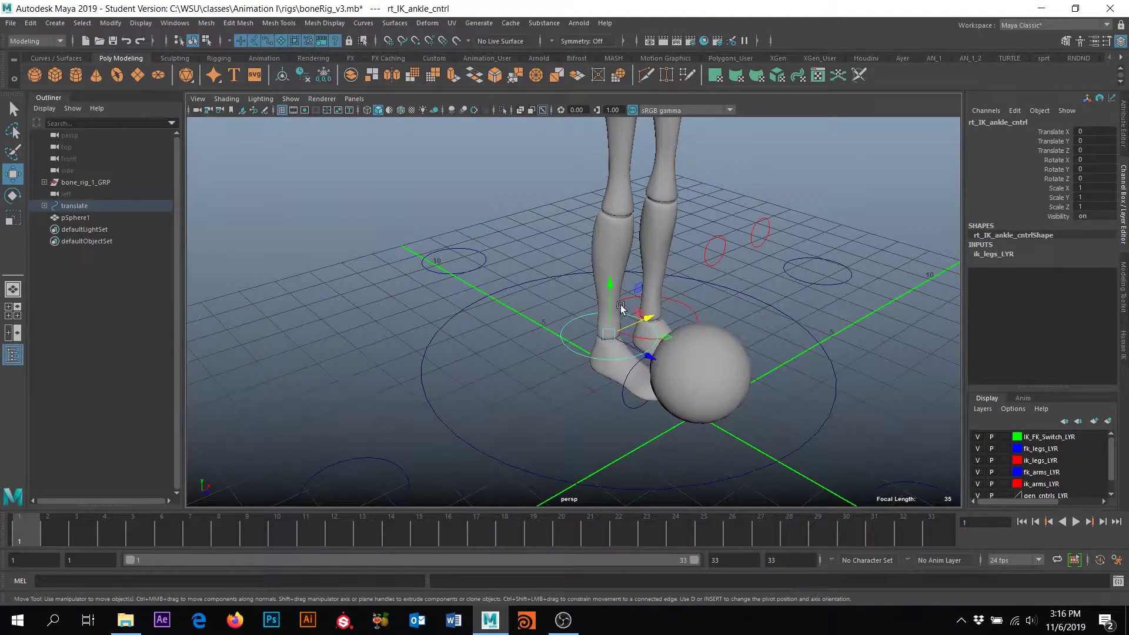
{"action": "left_click_drag", "start_coordinate": [621, 306], "coordinate": [643, 301], "text": "alt"}
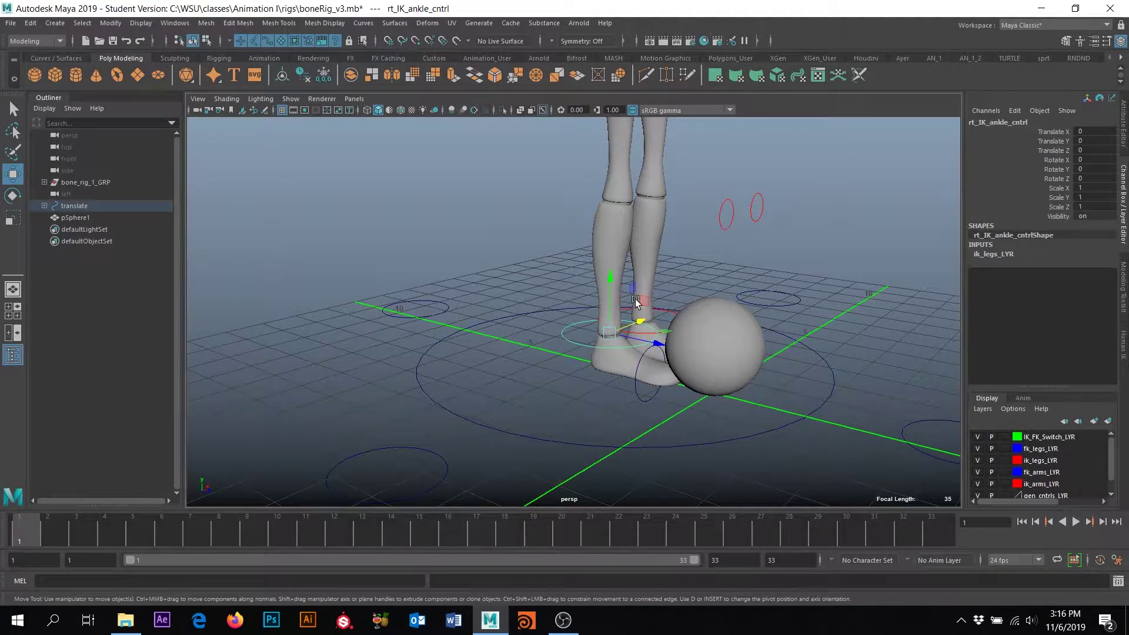
Step: Raise the right foot to Translate Y 10.734, rotate X to 130.432, and key it at frame 1
{"action": "left_click_drag", "start_coordinate": [645, 303], "coordinate": [511, 178]}
{"action": "left_click_drag", "start_coordinate": [487, 253], "coordinate": [440, 288], "text": "alt"}
{"action": "key", "text": "e"}
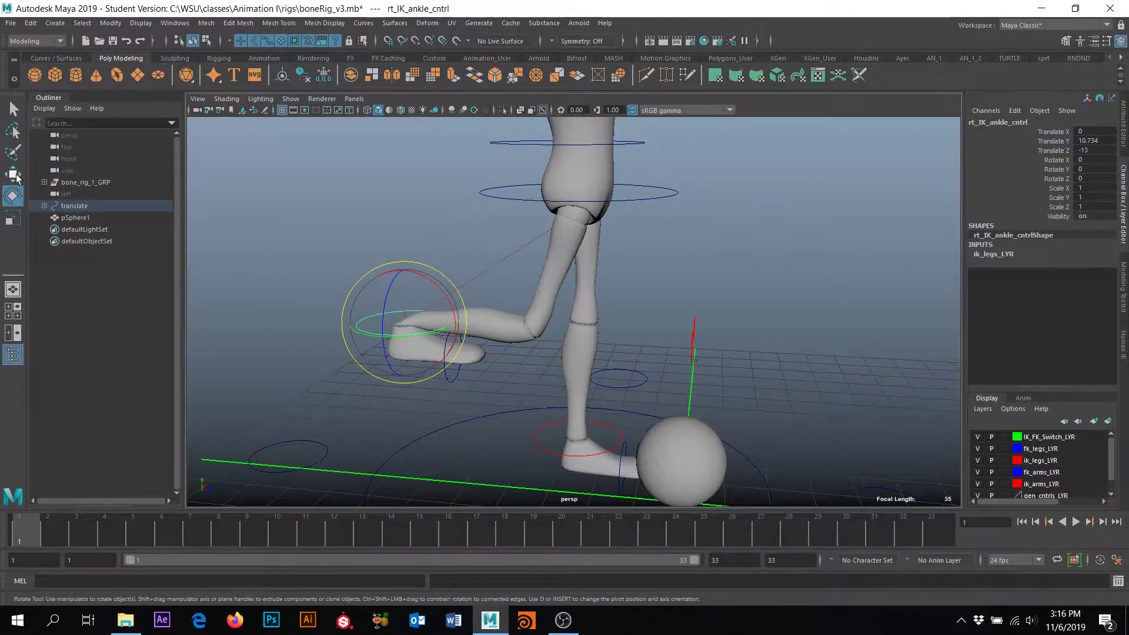
{"action": "left_click_drag", "start_coordinate": [433, 272], "coordinate": [473, 354]}
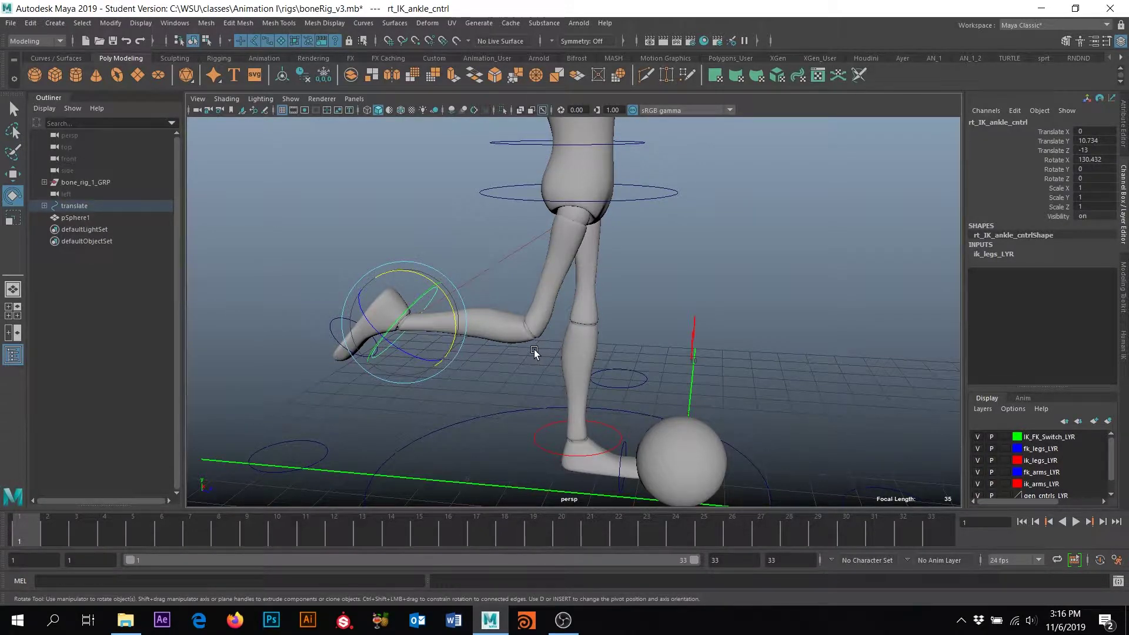
{"action": "key", "text": "s"}
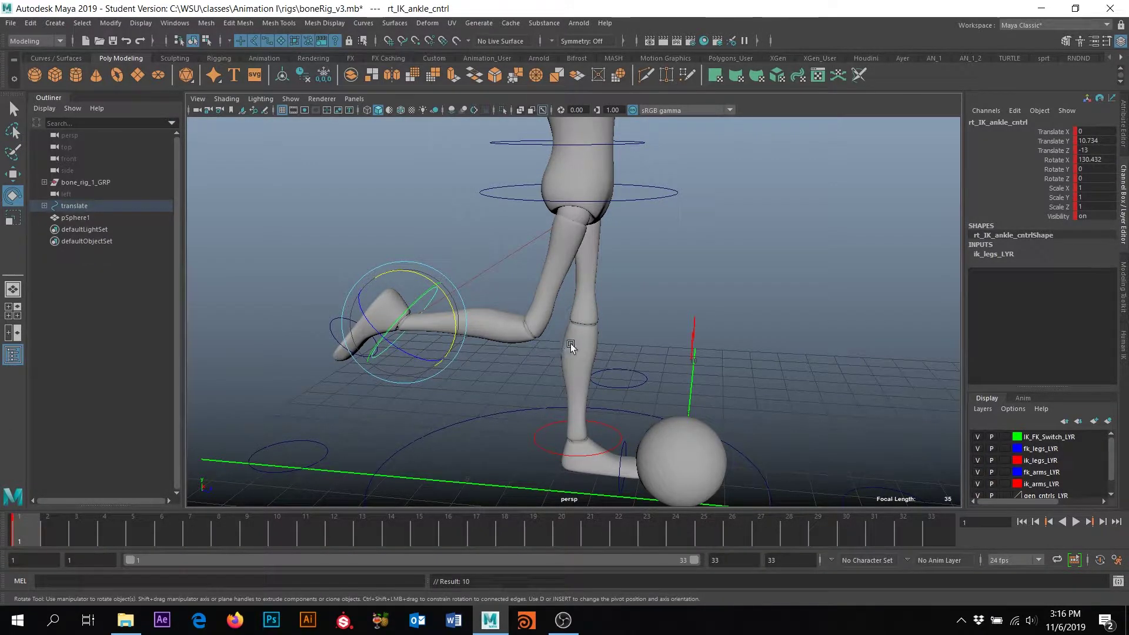
{"action": "middle_click_drag", "start_coordinate": [571, 343], "coordinate": [534, 304], "text": "alt"}
{"action": "right_click_drag", "start_coordinate": [534, 304], "coordinate": [514, 333], "text": "alt"}
{"action": "left_click_drag", "start_coordinate": [514, 333], "coordinate": [399, 423], "text": "alt"}
Step: At frame 12, bring the foot down into contact with the ball and key the pose
{"action": "left_click", "coordinate": [333, 530]}
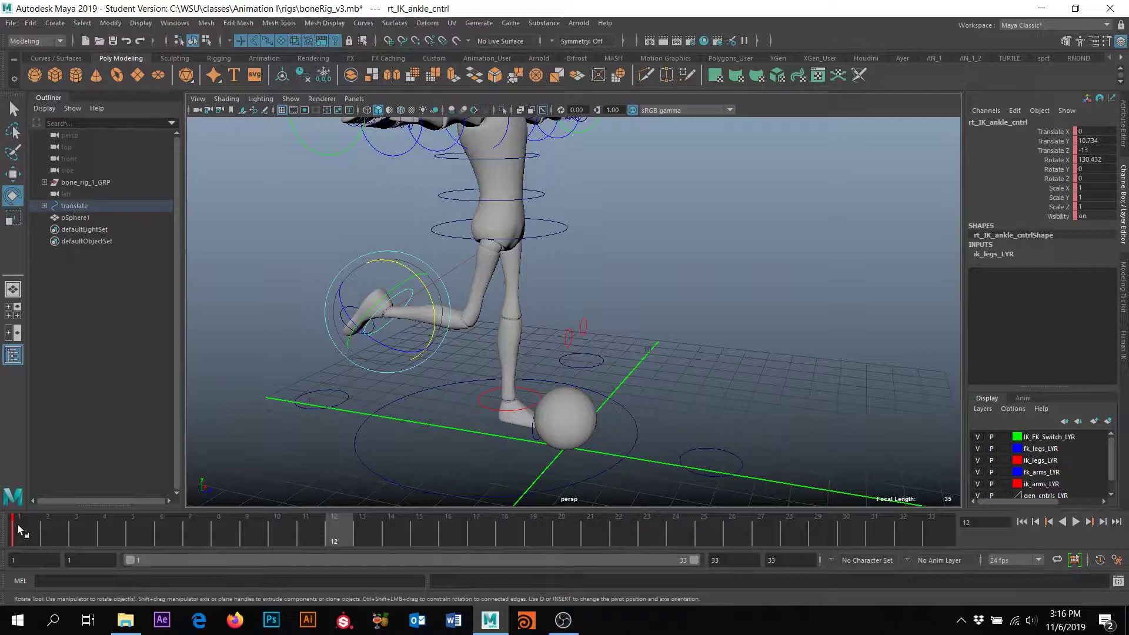
{"action": "key", "text": "w"}
{"action": "left_click_drag", "start_coordinate": [400, 310], "coordinate": [588, 418]}
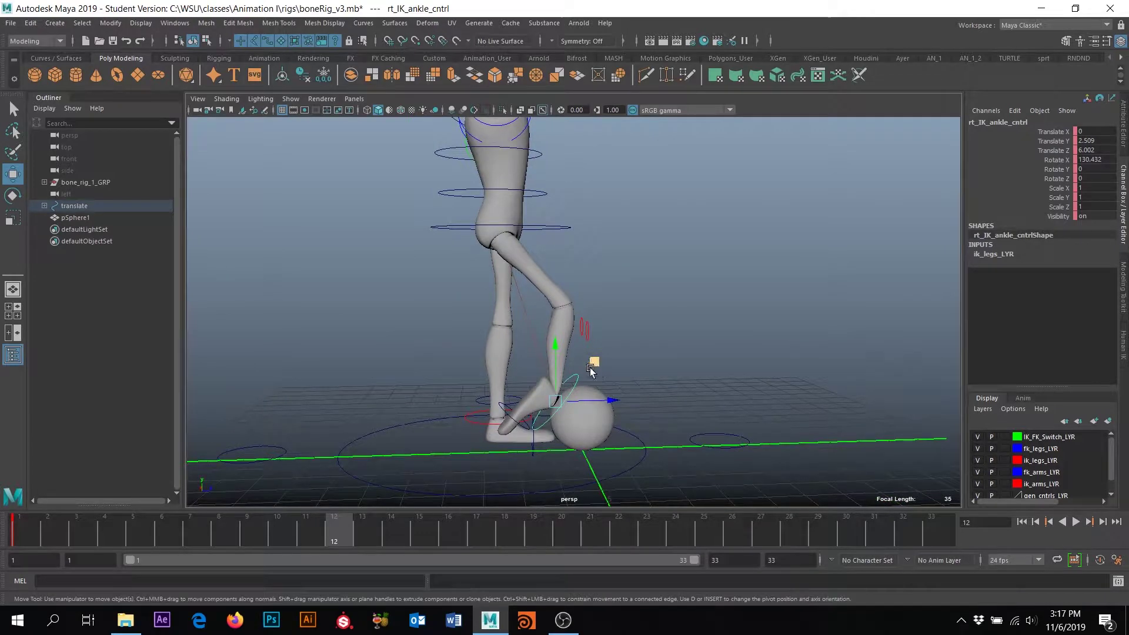
{"action": "left_click_drag", "start_coordinate": [591, 369], "coordinate": [594, 359]}
{"action": "key", "text": "e"}
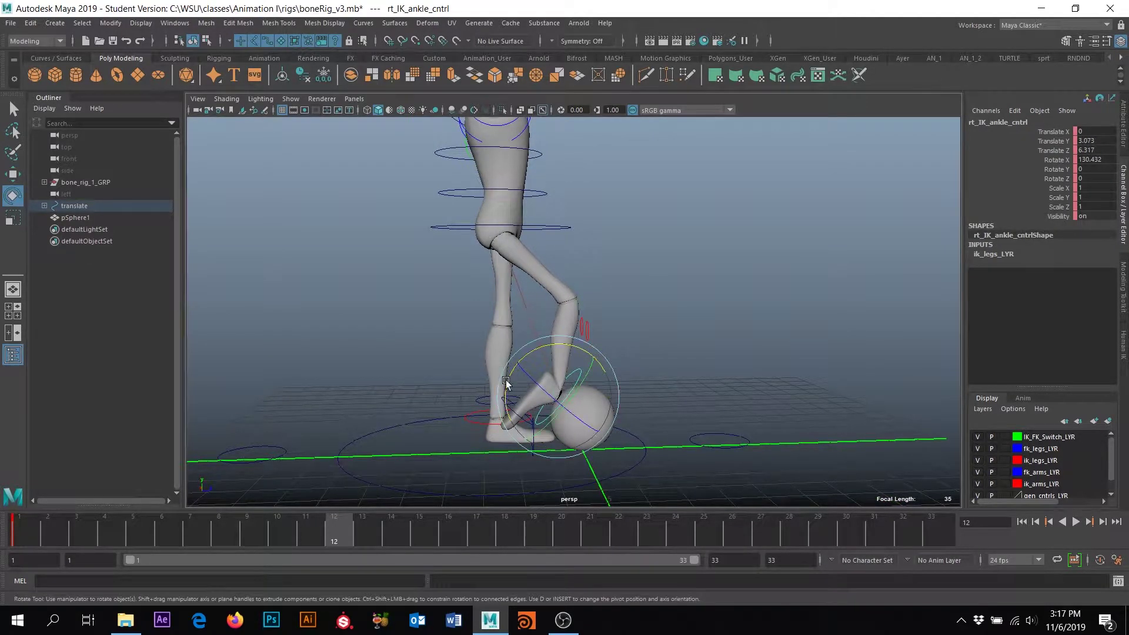
{"action": "left_click_drag", "start_coordinate": [506, 383], "coordinate": [629, 386]}
{"action": "key", "text": "w"}
{"action": "left_click_drag", "start_coordinate": [594, 348], "coordinate": [592, 350]}
{"action": "key", "text": "s"}
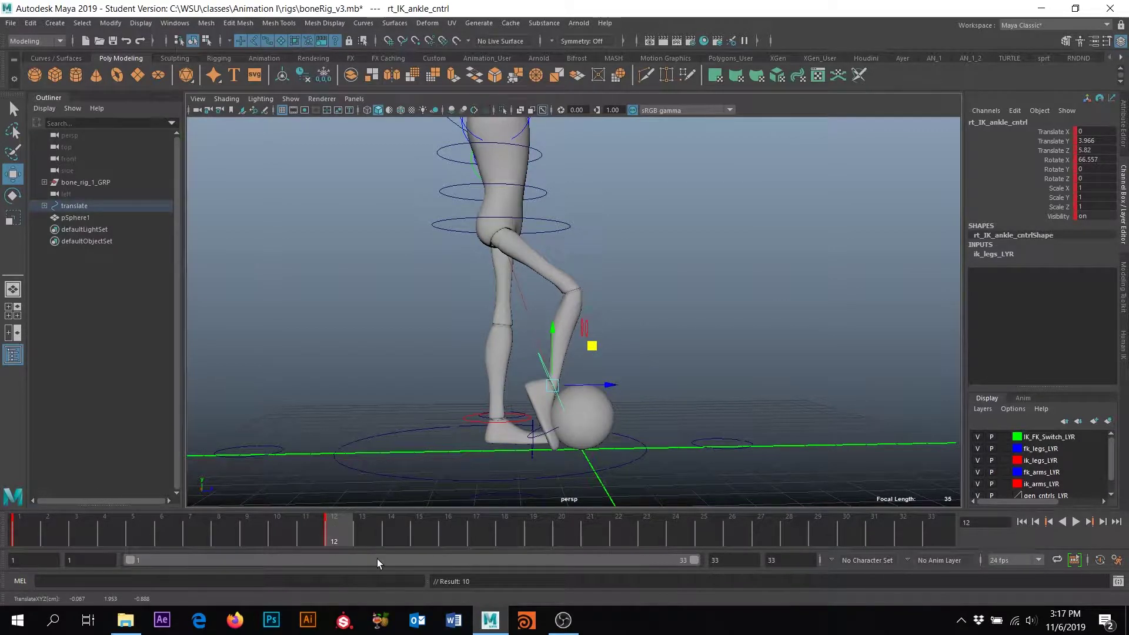
Step: At frame 20, lift the foot up and forward off the ball for the follow-through
{"action": "left_click", "coordinate": [571, 532]}
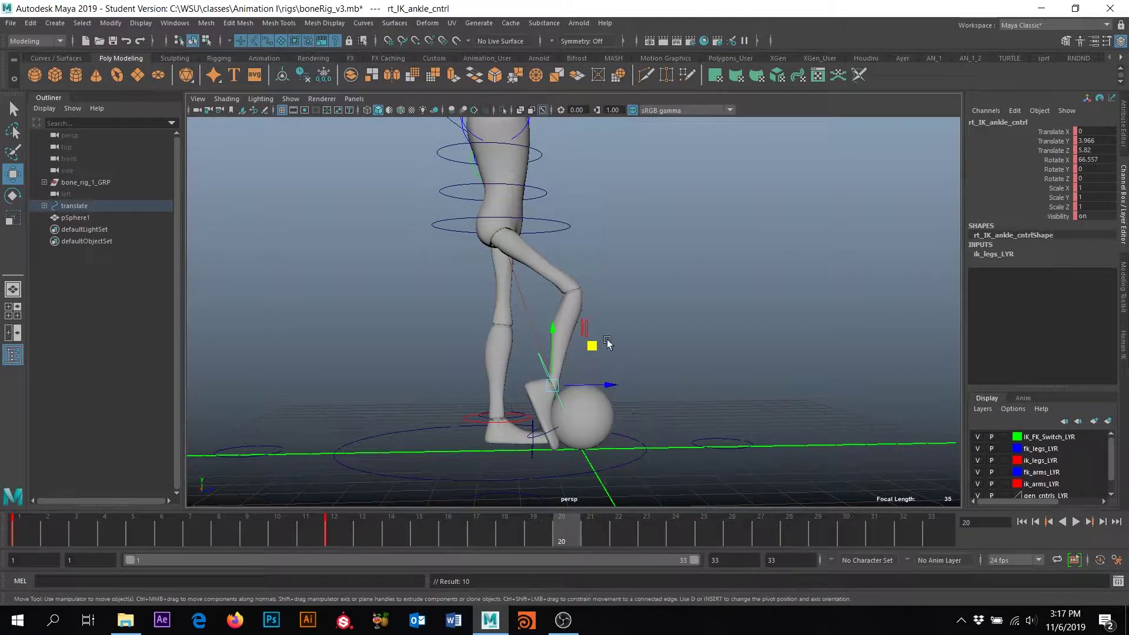
{"action": "left_click_drag", "start_coordinate": [592, 347], "coordinate": [665, 387]}
{"action": "key", "text": "e"}
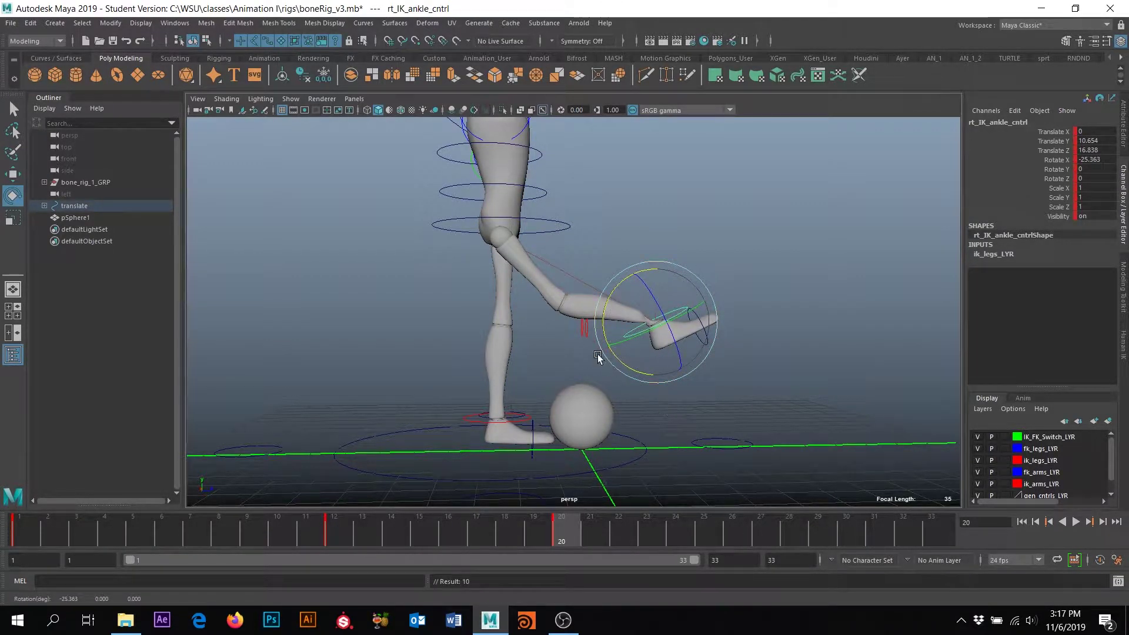
{"action": "left_click_drag", "start_coordinate": [598, 355], "coordinate": [529, 298], "text": "alt"}
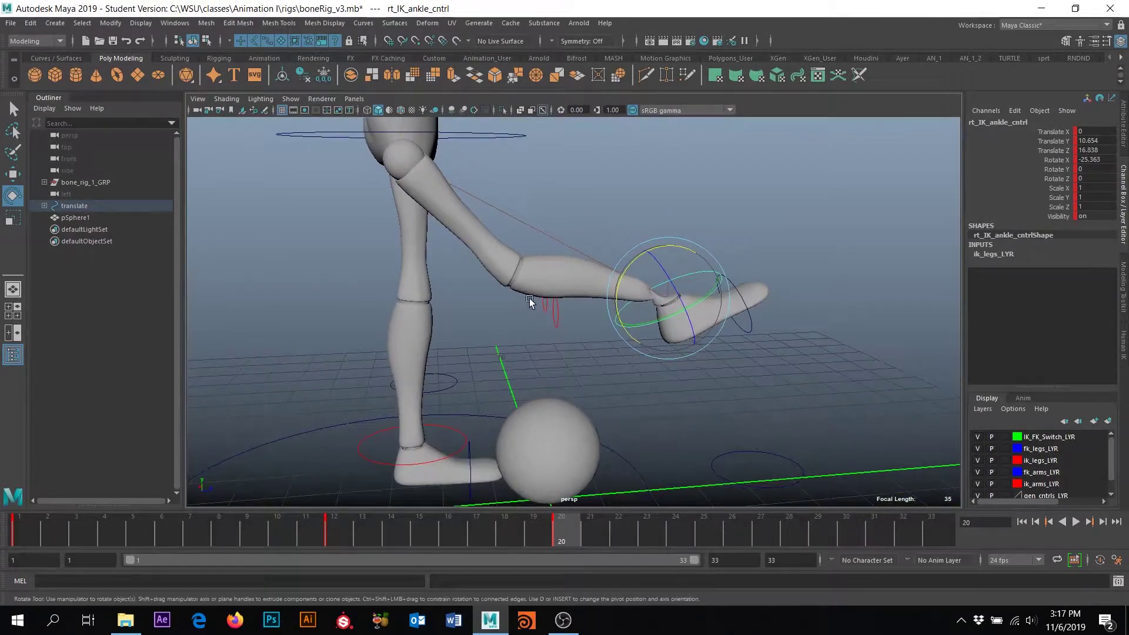
Step: Scrub from frame 20 back to 15 and play the kick to review it
{"action": "left_click_drag", "start_coordinate": [503, 529], "coordinate": [436, 511]}
{"action": "left_click_drag", "start_coordinate": [573, 426], "coordinate": [658, 408], "text": "alt"}
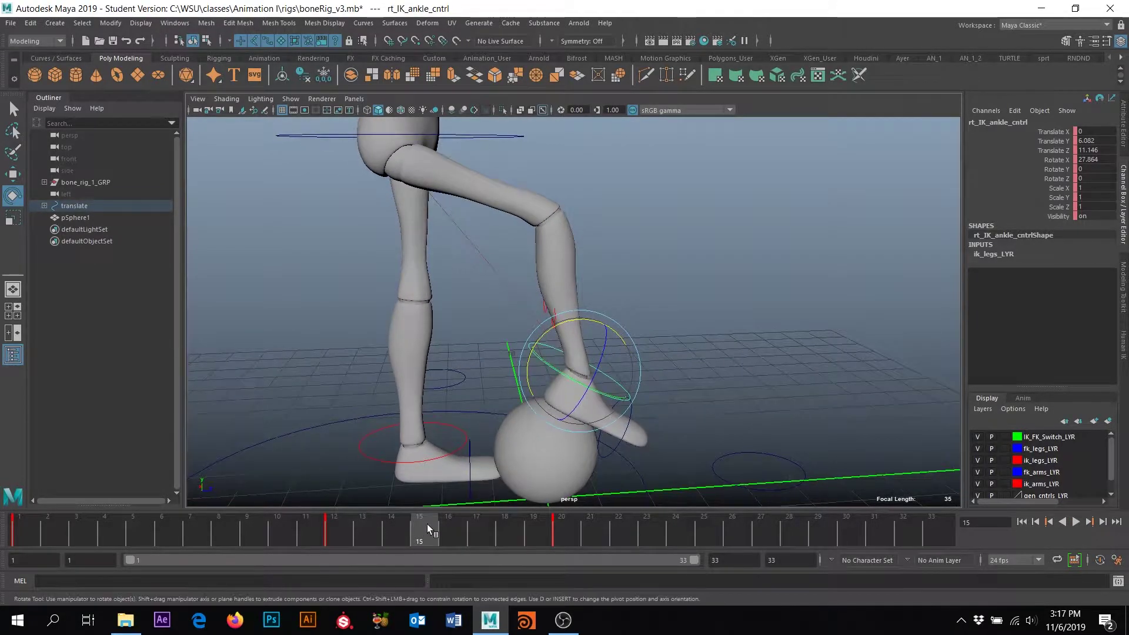
{"action": "key", "text": "alt+v"}
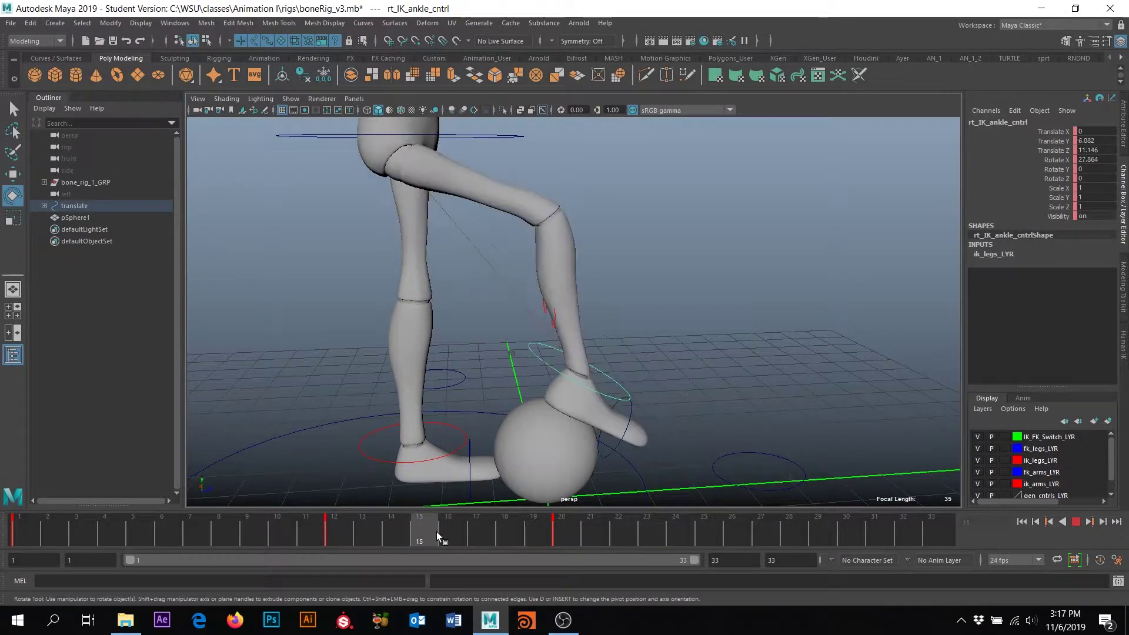
{"action": "key", "text": "alt+v"}
{"action": "left_click_drag", "start_coordinate": [641, 339], "coordinate": [700, 306], "text": "alt"}
Step: Select the red knee control circle, zoom in on the kicking leg, and scrub to frame 16
{"action": "left_click", "coordinate": [723, 251]}
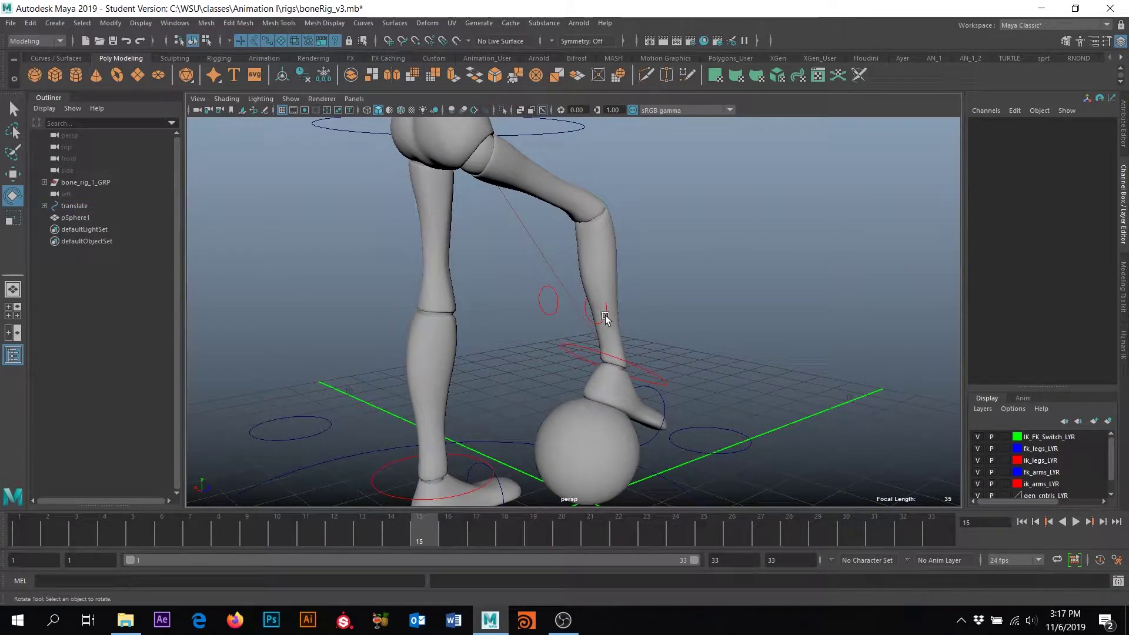
{"action": "left_click", "coordinate": [606, 318]}
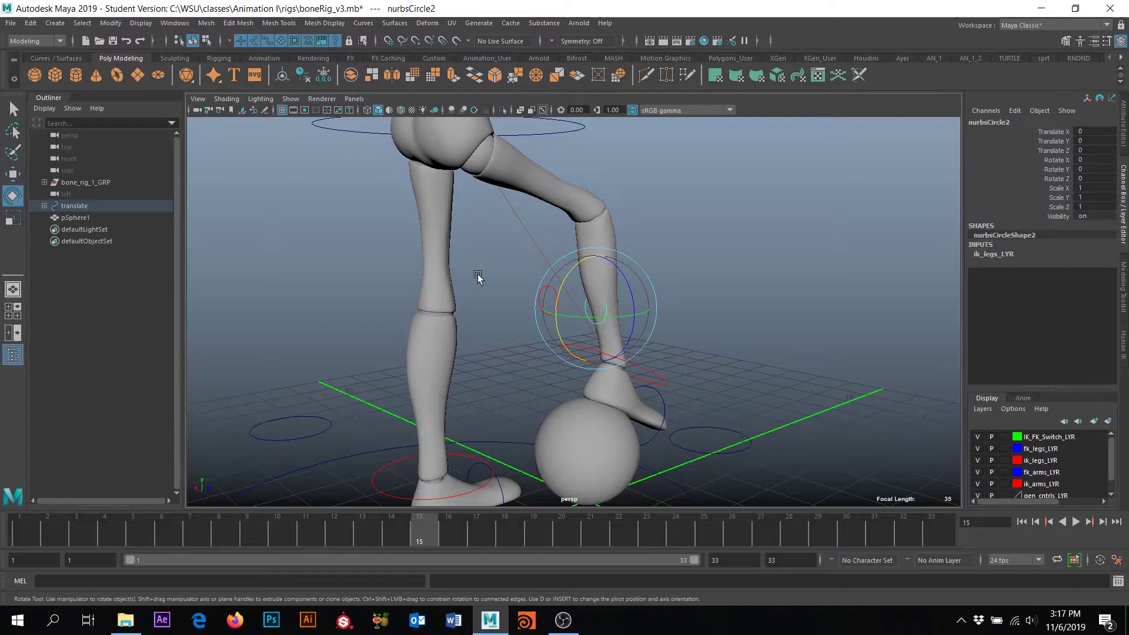
{"action": "left_click", "coordinate": [15, 108]}
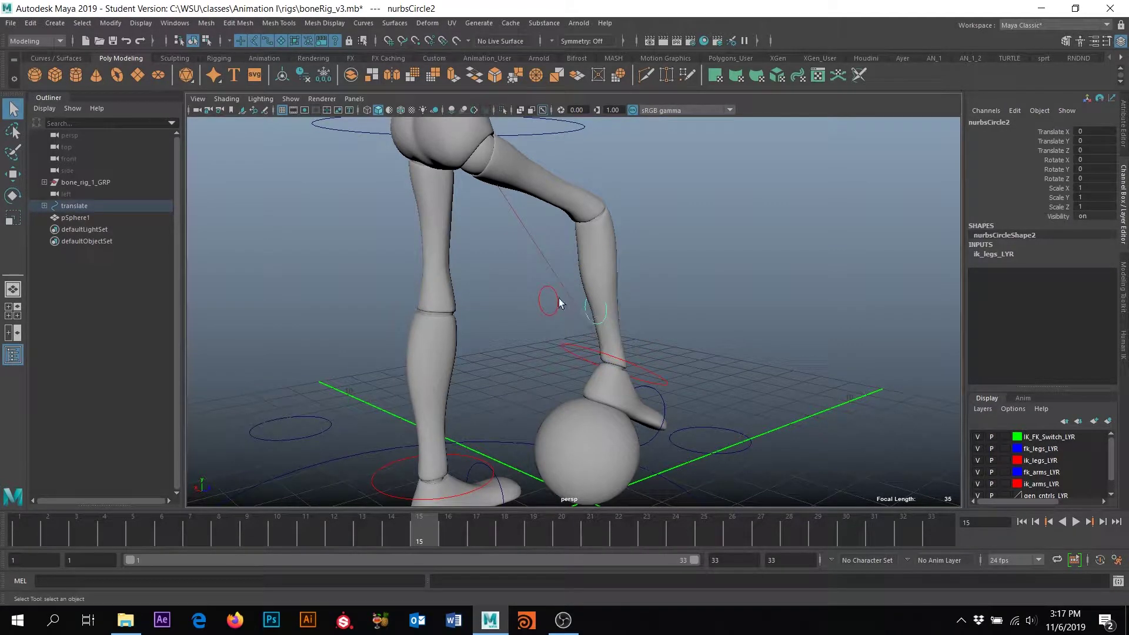
{"action": "left_click_drag", "start_coordinate": [565, 305], "coordinate": [612, 211], "text": "alt"}
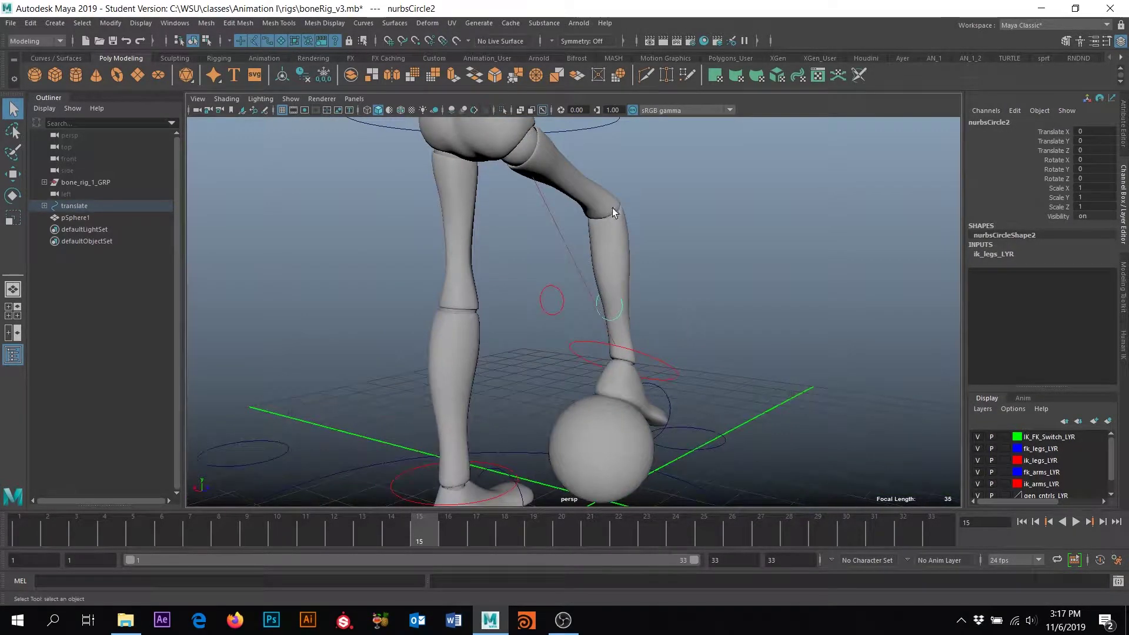
{"action": "left_click_drag", "start_coordinate": [613, 304], "coordinate": [594, 345], "text": "alt"}
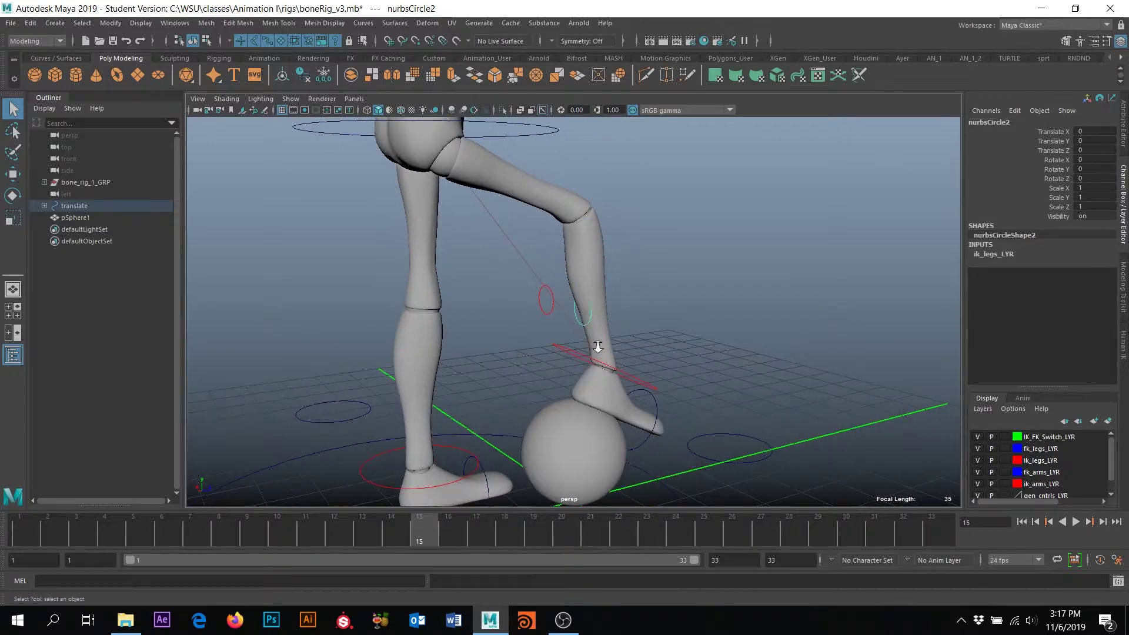
{"action": "scroll", "coordinate": [606, 344], "scroll_direction": "up", "scroll_amount": 5}
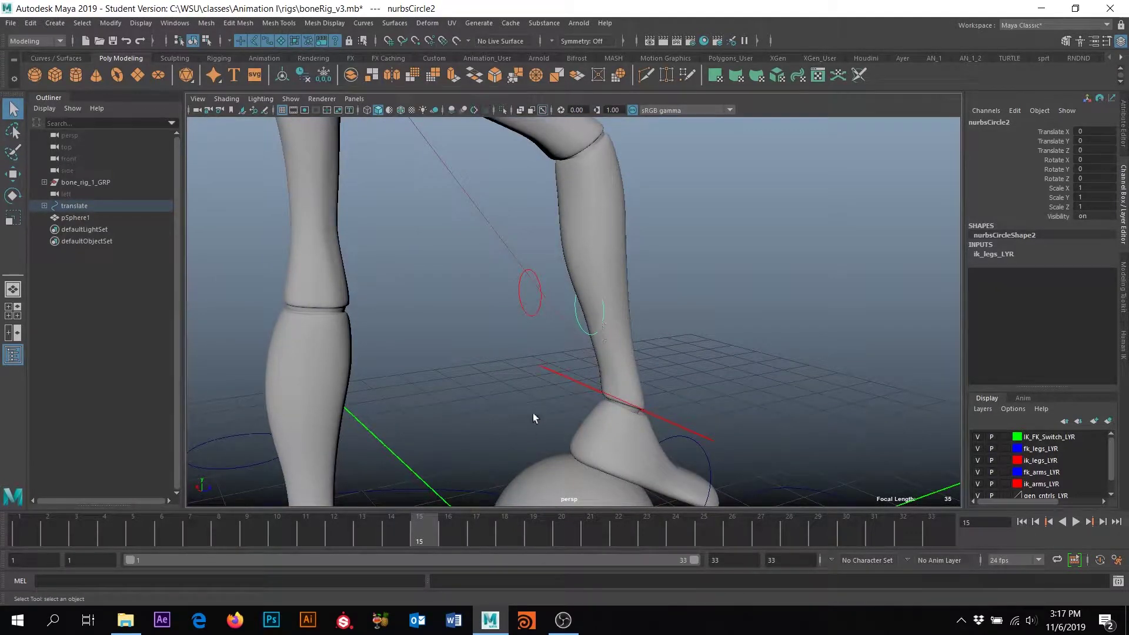
{"action": "mouse_move", "coordinate": [533, 414]}
{"action": "left_mouse_down", "text": "alt"}
{"action": "mouse_move", "coordinate": [551, 377]}
{"action": "mouse_move", "coordinate": [526, 425]}
{"action": "left_mouse_up", "text": "alt"}
{"action": "left_click_drag", "start_coordinate": [434, 528], "coordinate": [230, 547]}
Step: Move both knee control circles far forward along Z and watch frames 8 to 12
{"action": "left_click_drag", "start_coordinate": [567, 273], "coordinate": [617, 292], "text": "alt"}
{"action": "left_click_drag", "start_coordinate": [540, 272], "coordinate": [646, 356]}
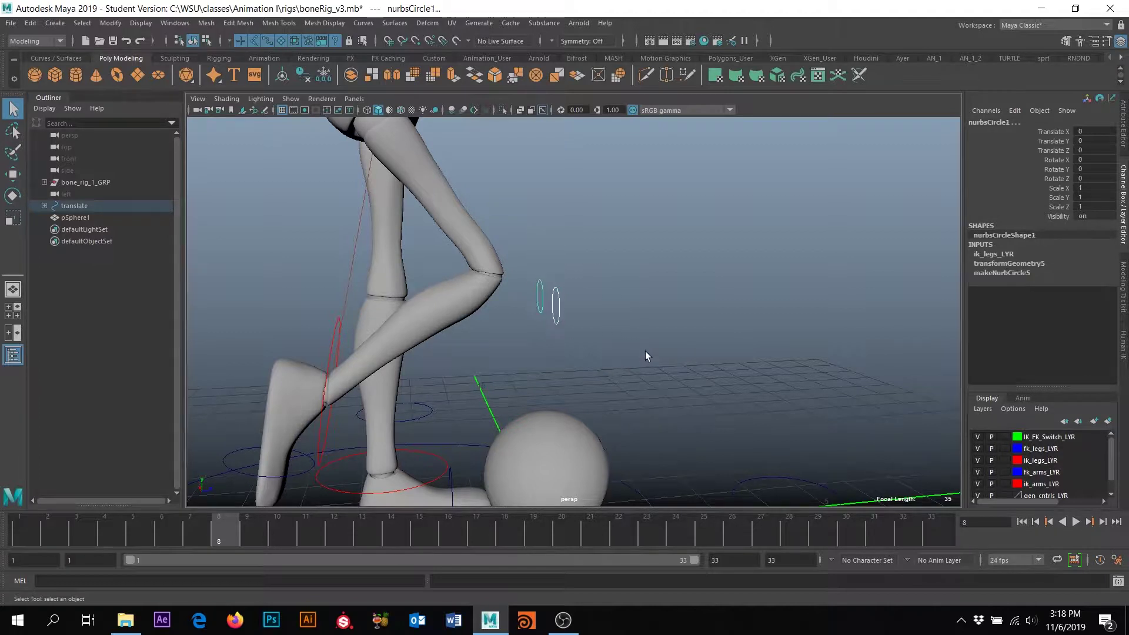
{"action": "key", "text": "w"}
{"action": "right_click_drag", "start_coordinate": [651, 300], "coordinate": [542, 317], "text": "alt"}
{"action": "left_click_drag", "start_coordinate": [542, 318], "coordinate": [807, 289]}
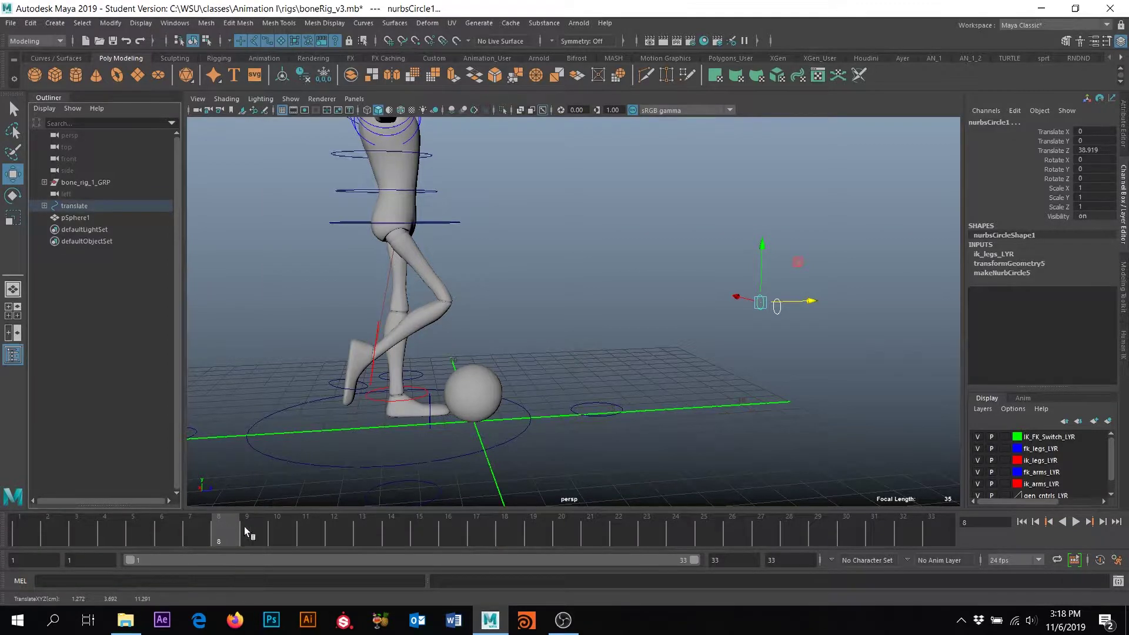
{"action": "left_click_drag", "start_coordinate": [245, 526], "coordinate": [536, 418]}
Step: Go to frame 19, select the right ankle control, and zoom out on the character
{"action": "left_click_drag", "start_coordinate": [542, 255], "coordinate": [503, 333], "text": "alt"}
{"action": "left_click", "coordinate": [521, 334]}
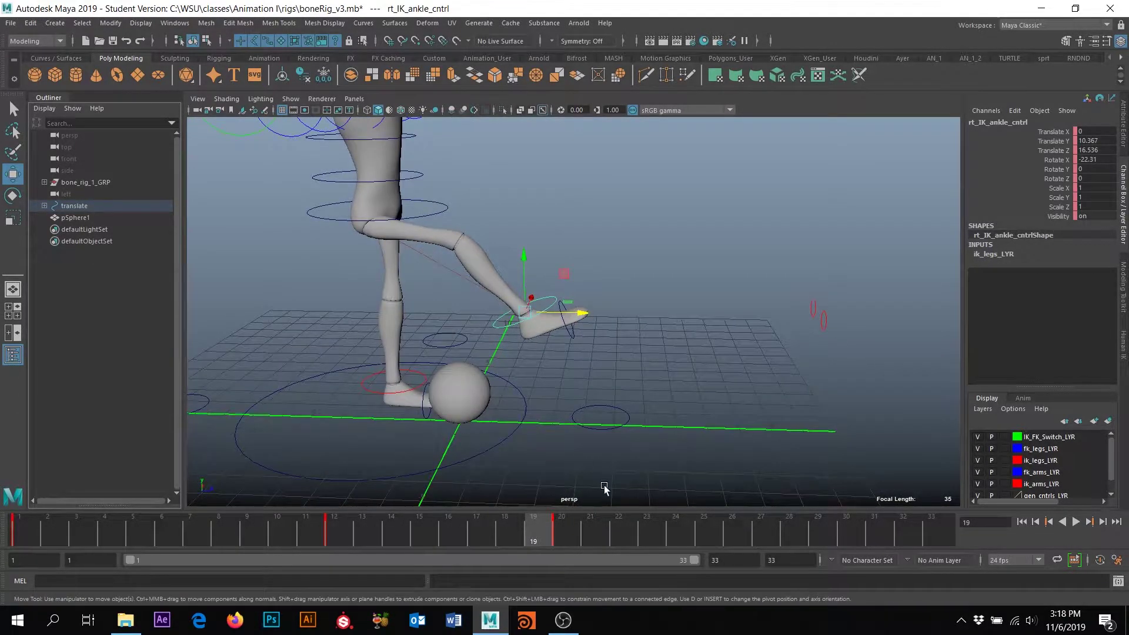
{"action": "left_click_drag", "start_coordinate": [515, 387], "coordinate": [447, 368], "text": "alt"}
{"action": "scroll", "coordinate": [564, 398], "scroll_direction": "down", "scroll_amount": 3}
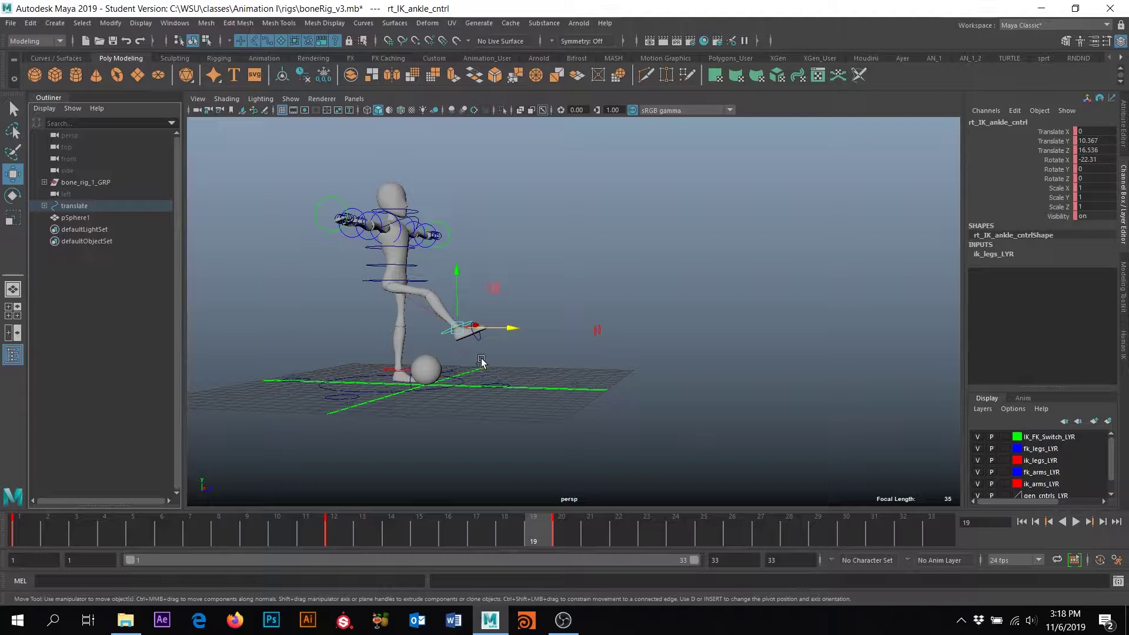
Step: Create a polygon cube, push it forward along Z, and flatten it into a panel
{"action": "left_click", "coordinate": [55, 74]}
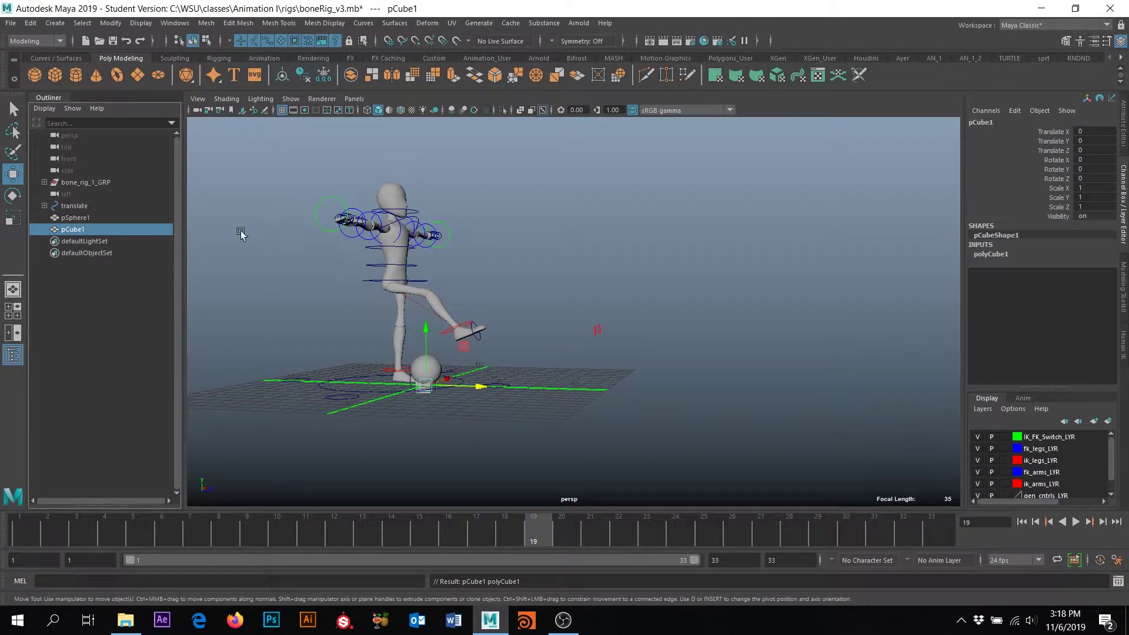
{"action": "left_click_drag", "start_coordinate": [472, 393], "coordinate": [803, 386]}
{"action": "key", "text": "r"}
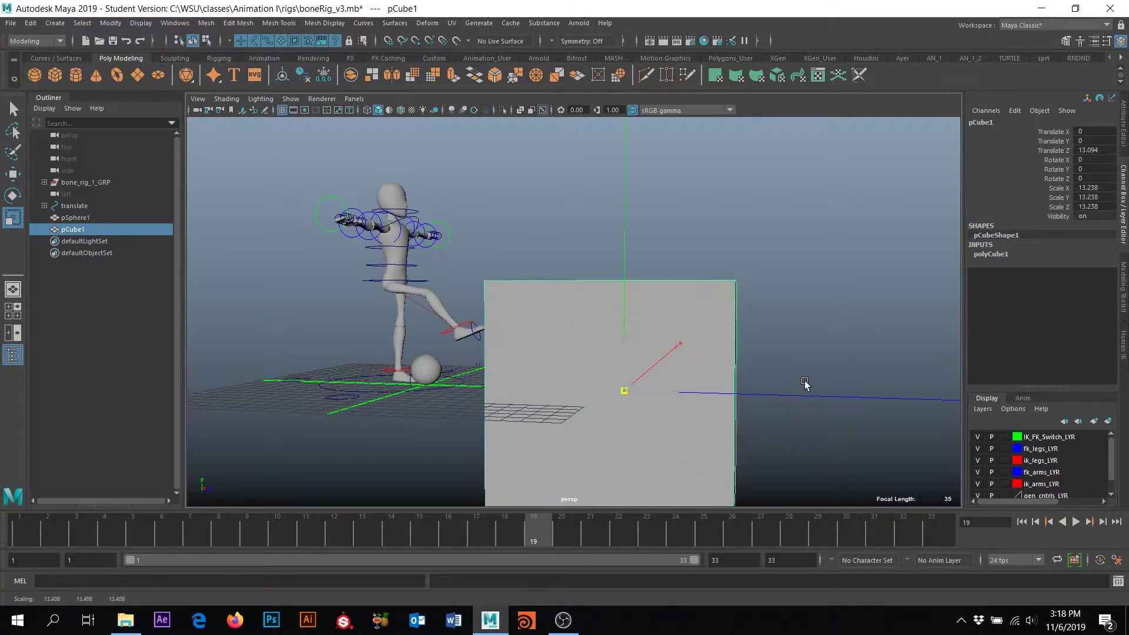
{"action": "left_click_drag", "start_coordinate": [677, 391], "coordinate": [635, 391]}
Step: Raise and push the panel farther out, scaling it to 23.299 × 23.299 × 1.713
{"action": "key", "text": "w"}
{"action": "left_click_drag", "start_coordinate": [622, 335], "coordinate": [592, 364]}
{"action": "left_click_drag", "start_coordinate": [683, 310], "coordinate": [723, 305]}
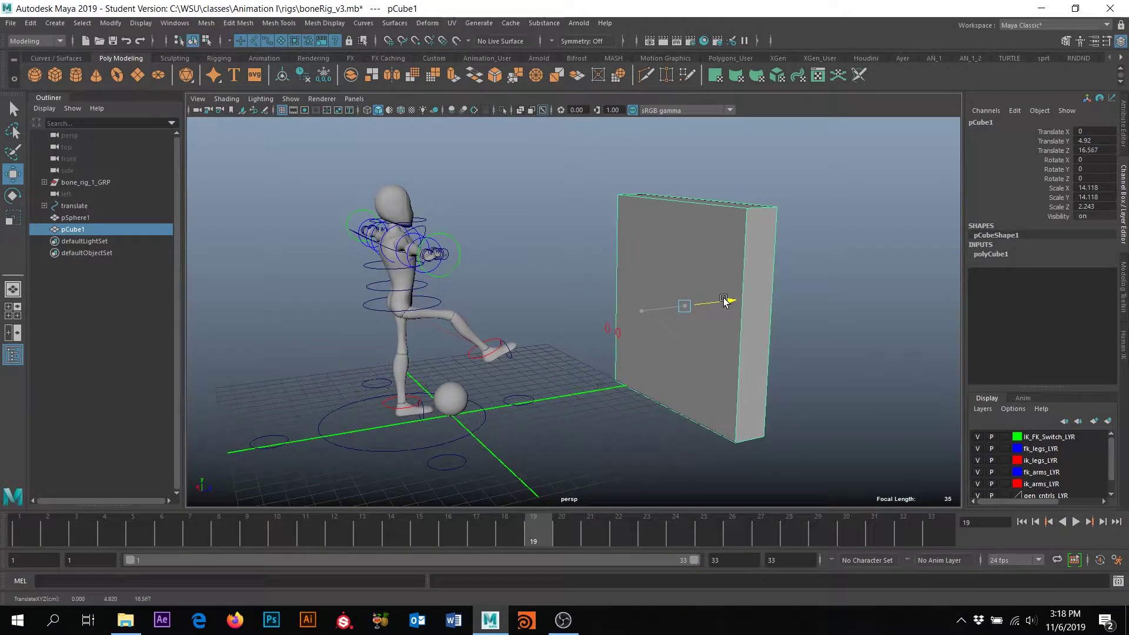
{"action": "key", "text": "r"}
{"action": "middle_click_drag", "start_coordinate": [728, 304], "coordinate": [734, 309]}
{"action": "left_click_drag", "start_coordinate": [728, 301], "coordinate": [553, 361]}
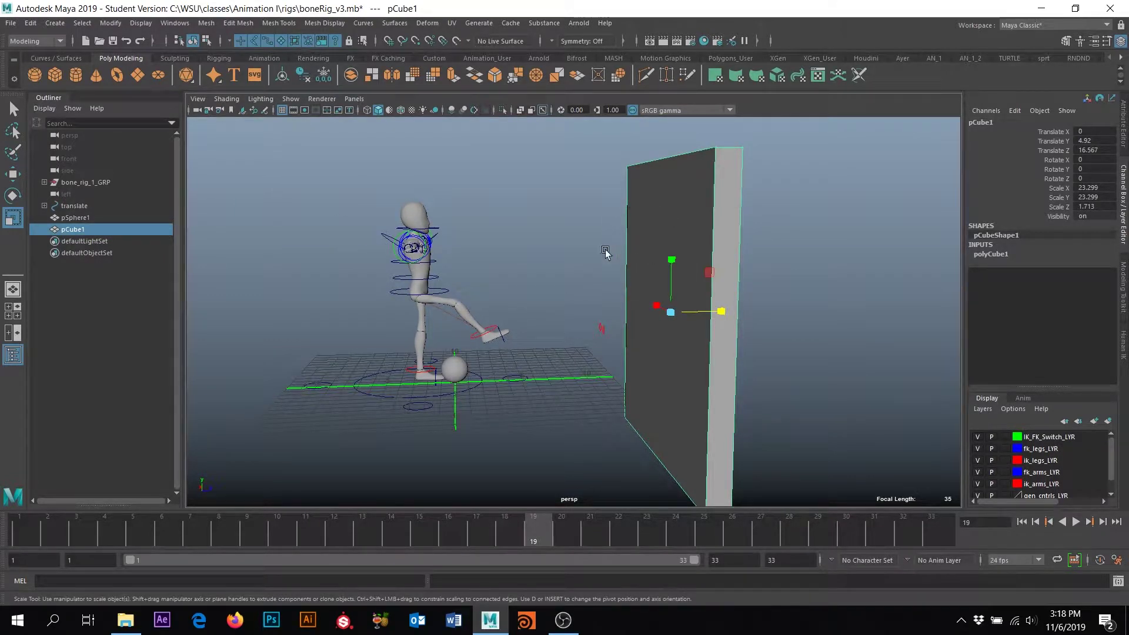
{"action": "left_click_drag", "start_coordinate": [555, 348], "coordinate": [481, 336], "text": "alt"}
{"action": "scroll", "coordinate": [423, 365], "scroll_direction": "up", "scroll_amount": 6}
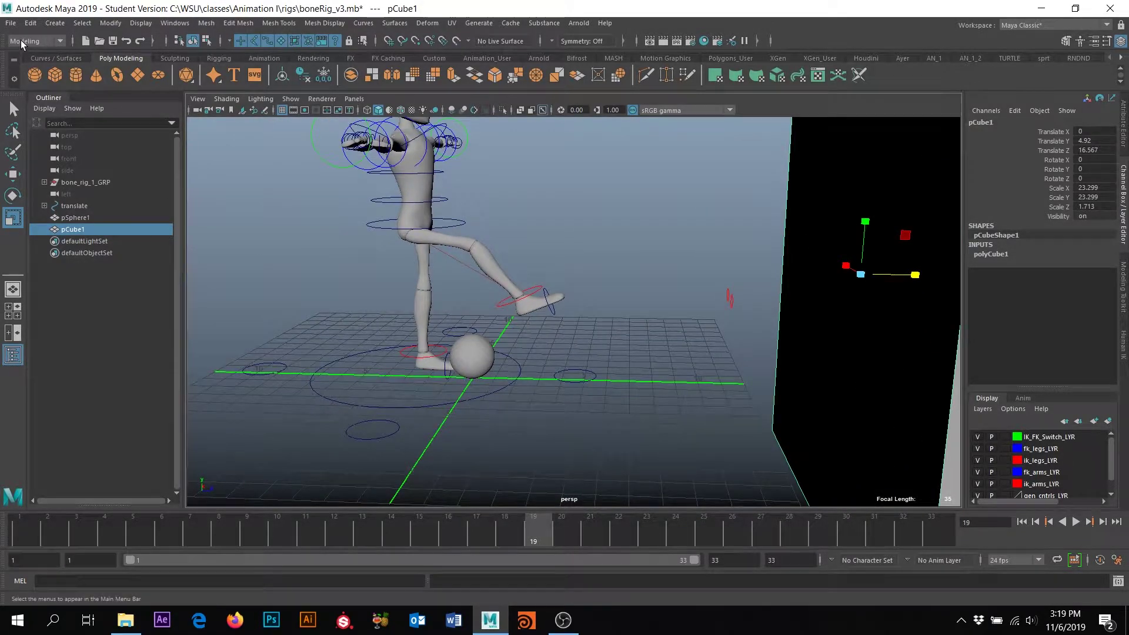
Step: Switch to the FX menu set and make pSphere1 a Bullet Active Rigid Body
{"action": "left_click", "coordinate": [39, 40]}
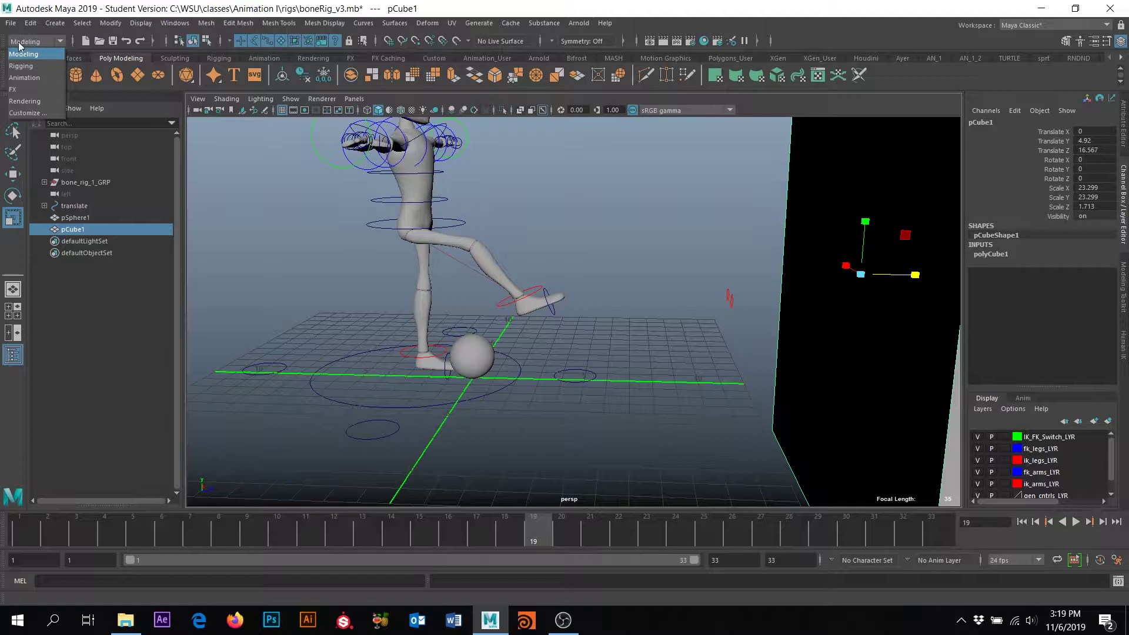
{"action": "left_click", "coordinate": [18, 89]}
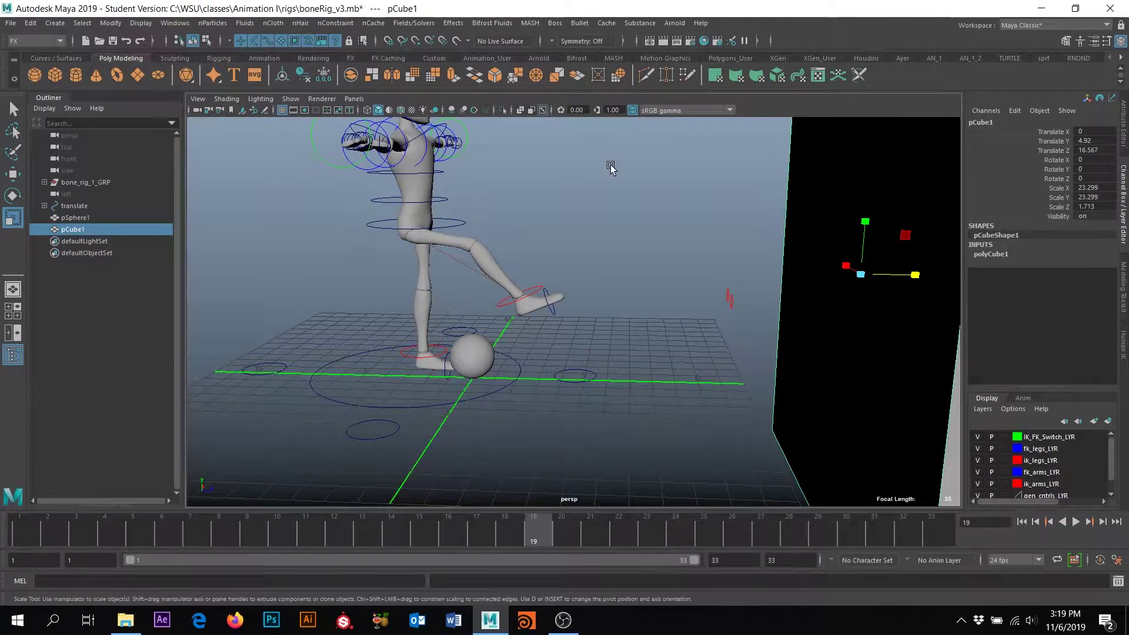
{"action": "left_click", "coordinate": [474, 352]}
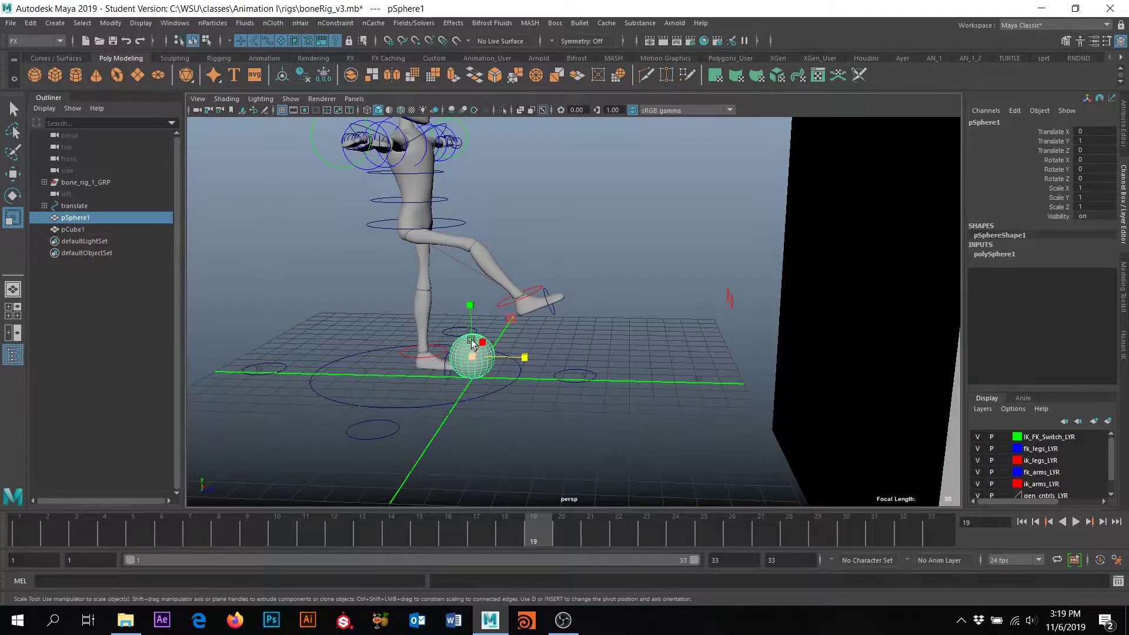
{"action": "left_click", "coordinate": [13, 105]}
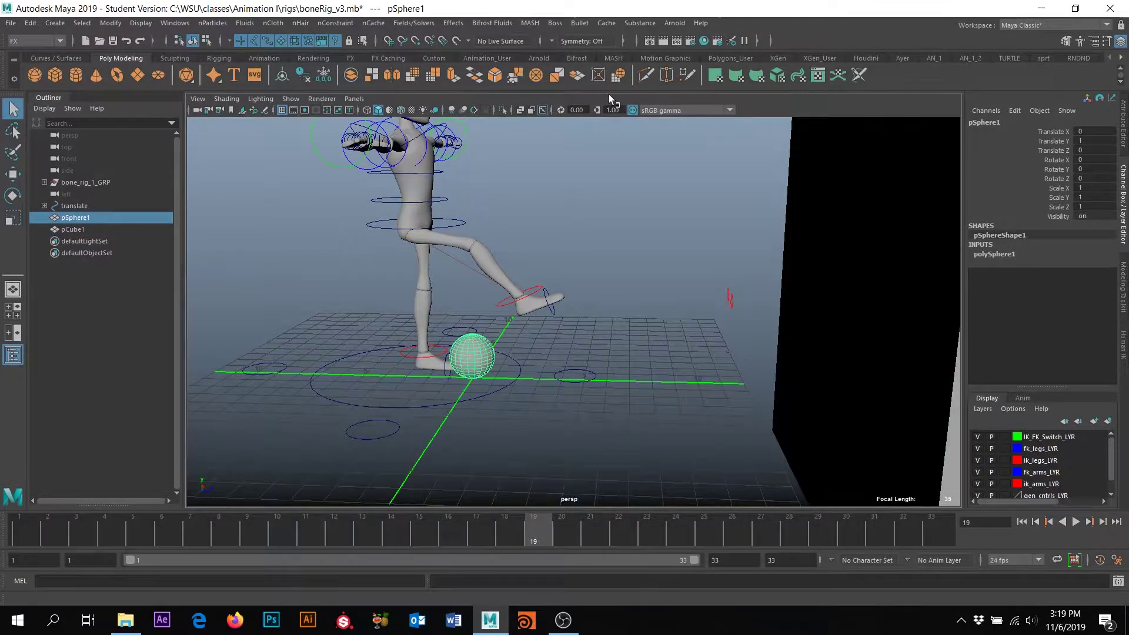
{"action": "left_click", "coordinate": [587, 26]}
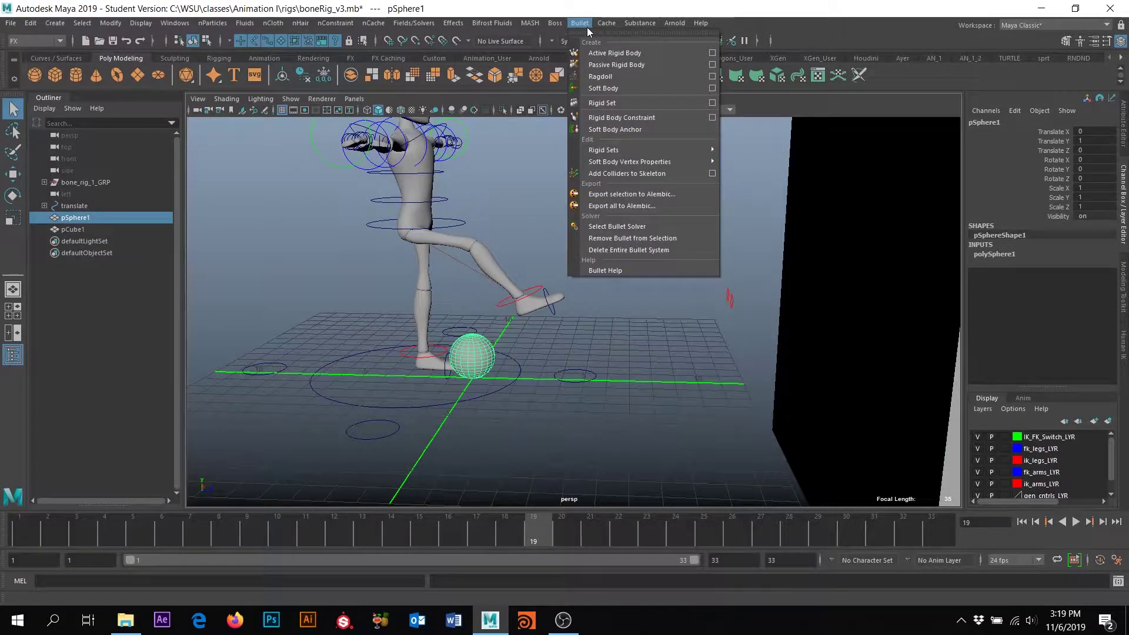
{"action": "left_click", "coordinate": [586, 27]}
{"action": "left_click", "coordinate": [579, 22]}
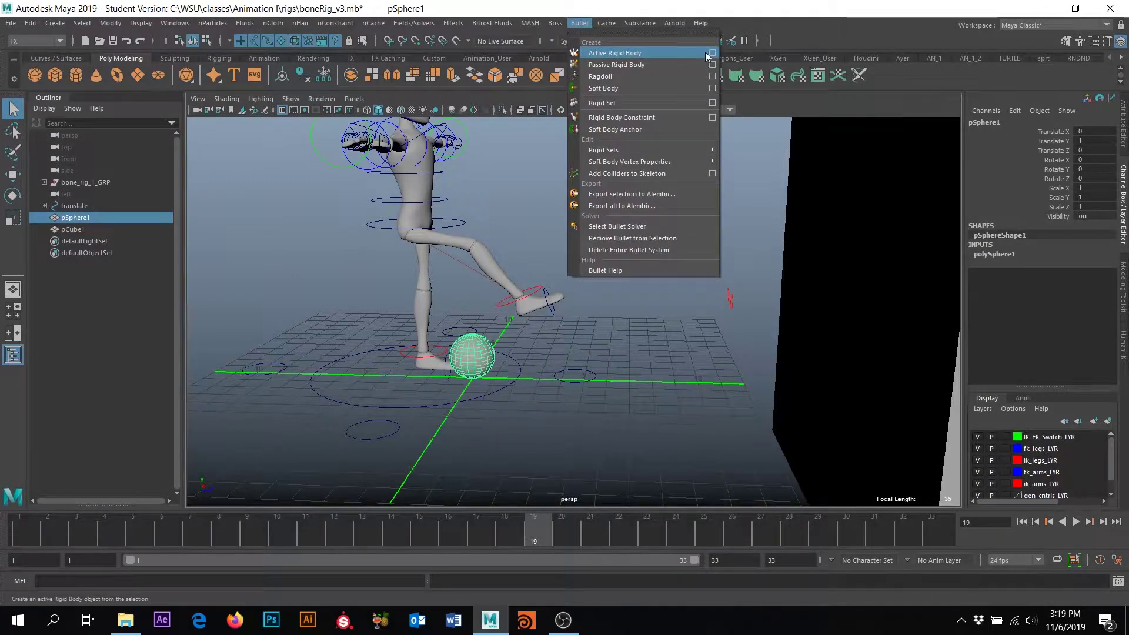
{"action": "left_click", "coordinate": [660, 53]}
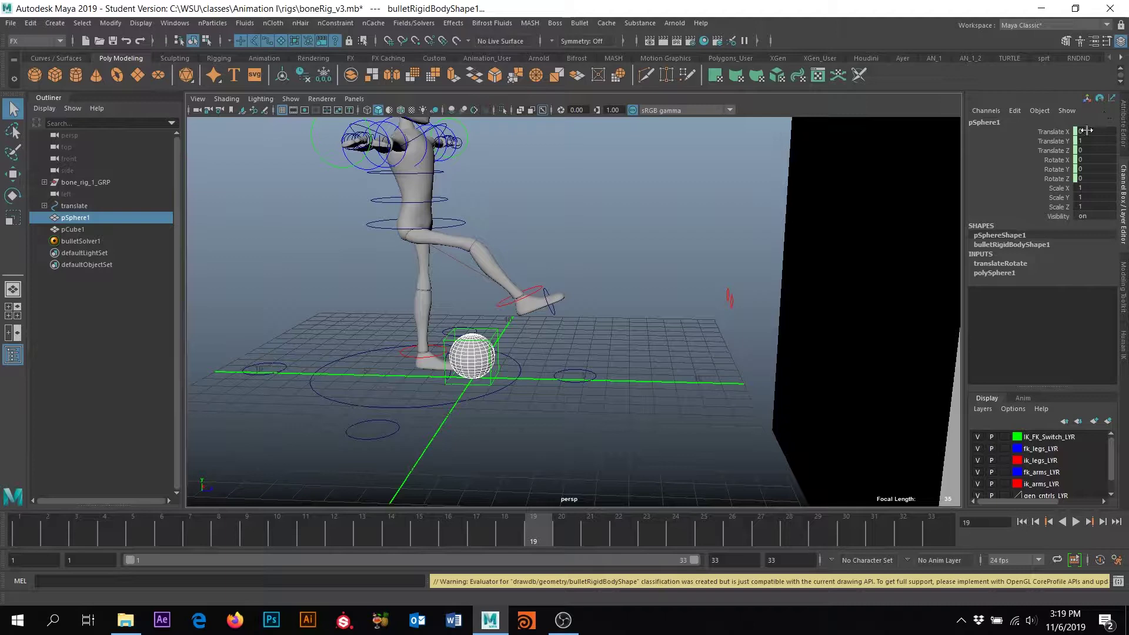
Step: Set the ball rigid body's Collider Shape Type to sphere
{"action": "left_click", "coordinate": [1124, 120]}
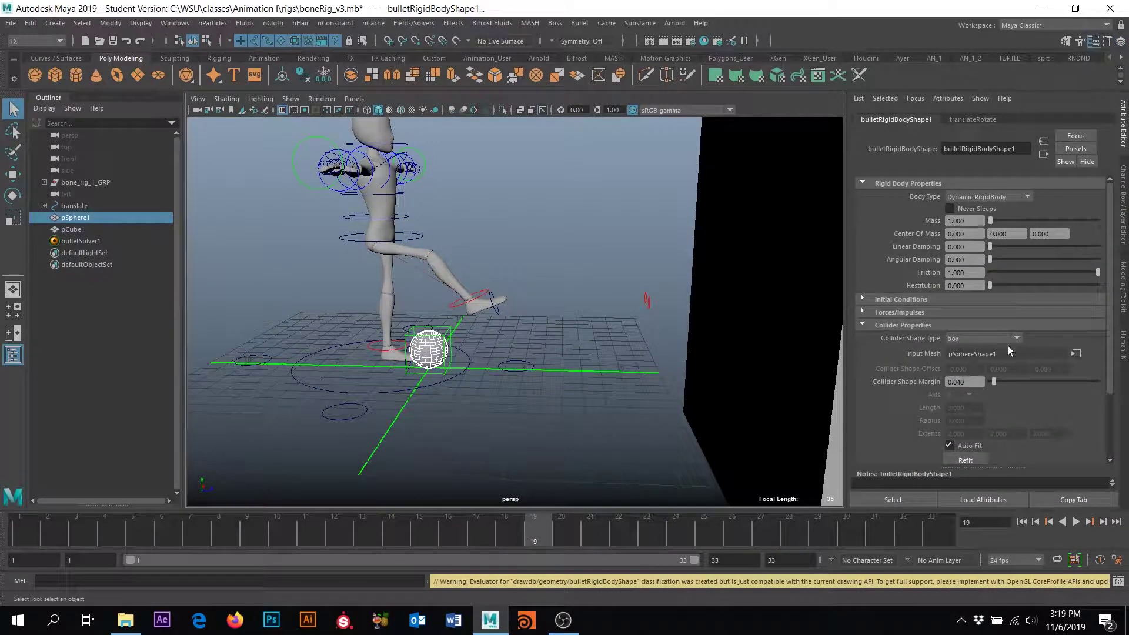
{"action": "left_click", "coordinate": [960, 340]}
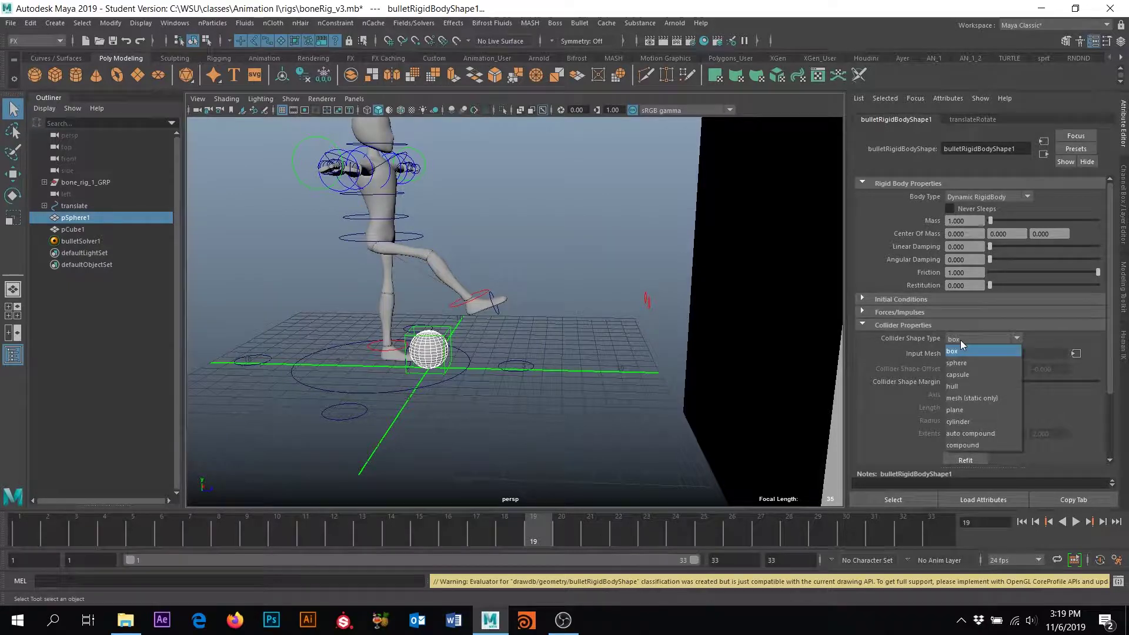
{"action": "left_click", "coordinate": [962, 366]}
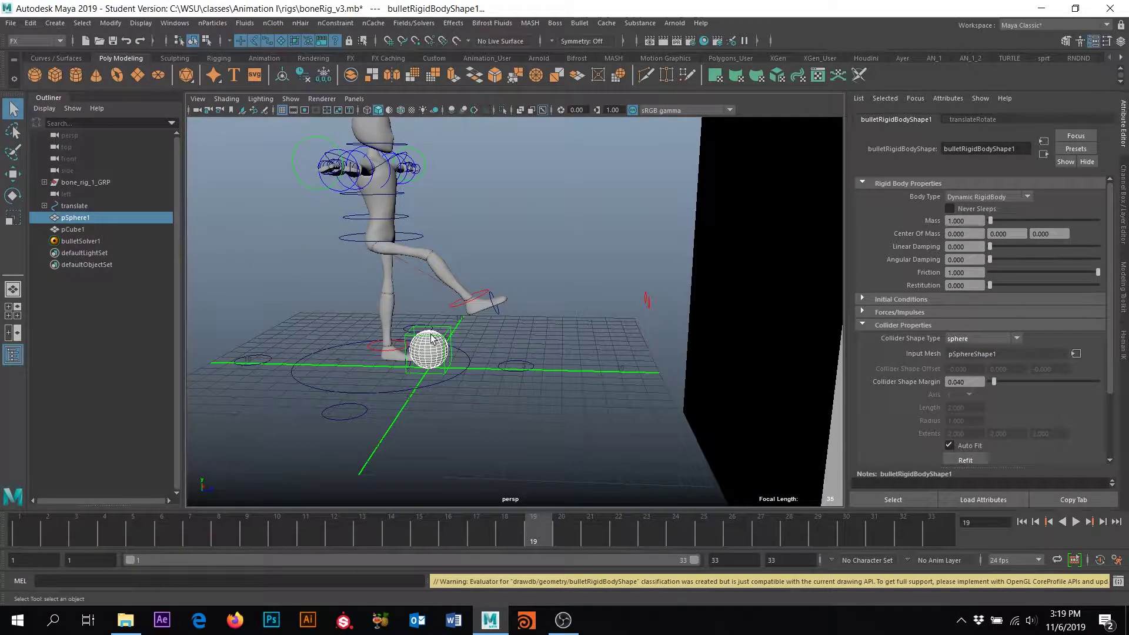
Step: Scrub through the kick to frame 12, then play it from the start and stop
{"action": "left_click", "coordinate": [1021, 521]}
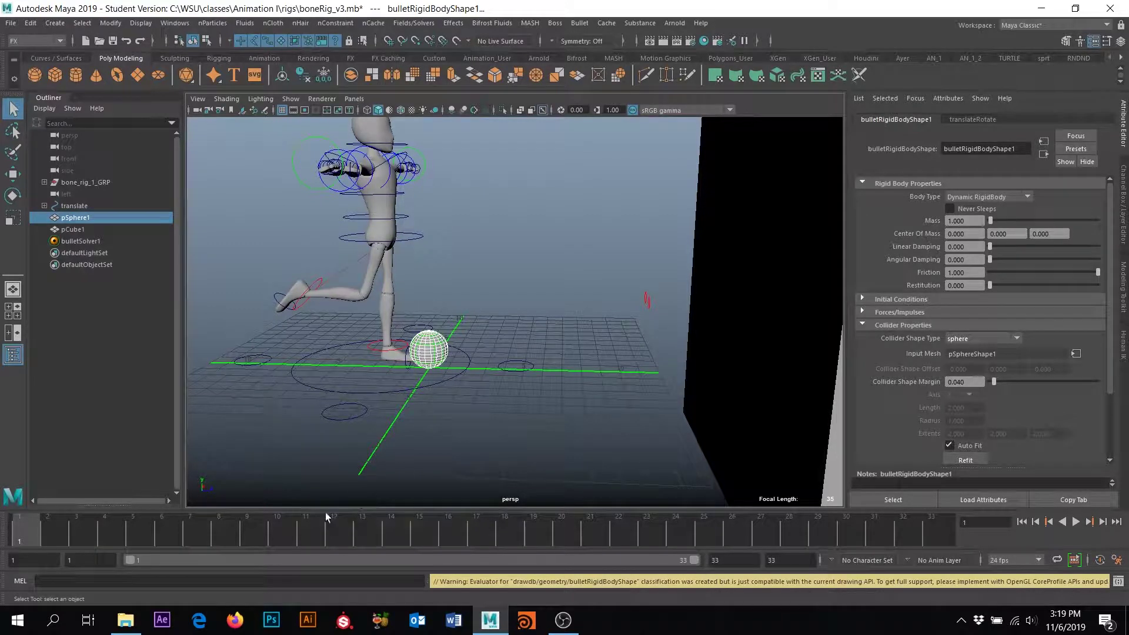
{"action": "left_click_drag", "start_coordinate": [297, 526], "coordinate": [330, 532]}
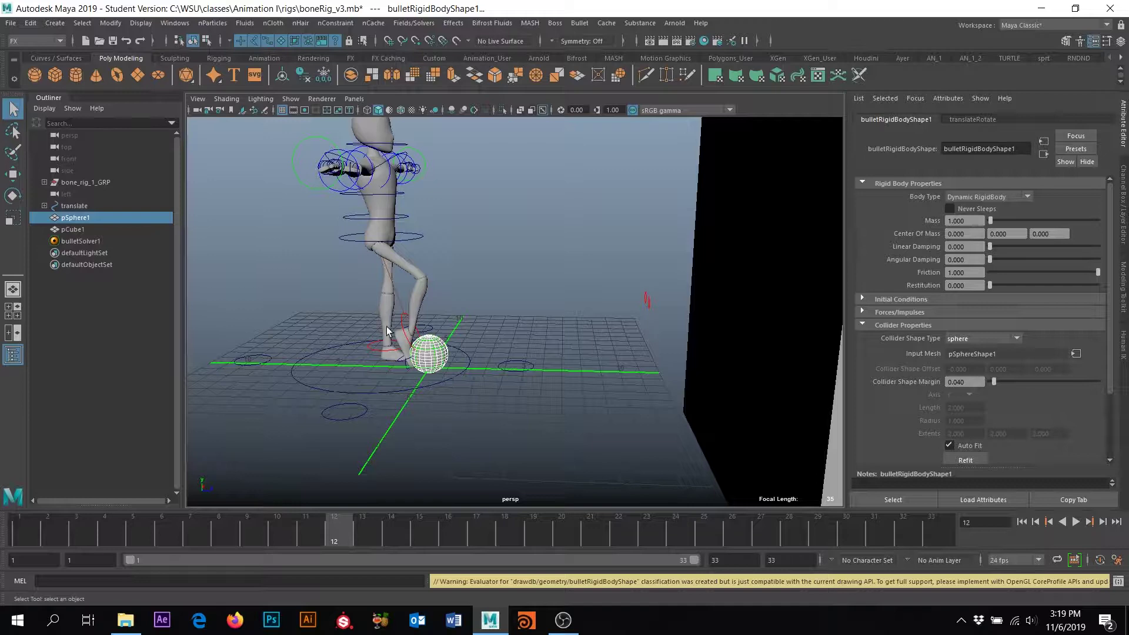
{"action": "right_click_drag", "start_coordinate": [390, 331], "coordinate": [441, 429], "text": "alt"}
{"action": "left_click_drag", "start_coordinate": [441, 429], "coordinate": [458, 422], "text": "alt"}
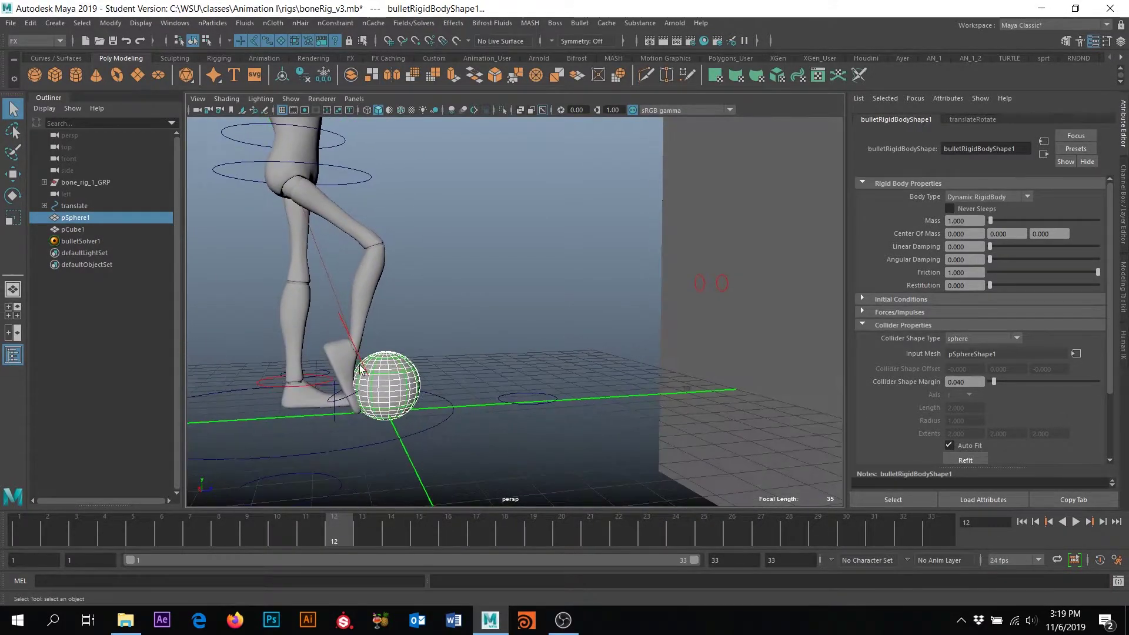
{"action": "right_click_drag", "start_coordinate": [509, 391], "coordinate": [514, 396], "text": "alt"}
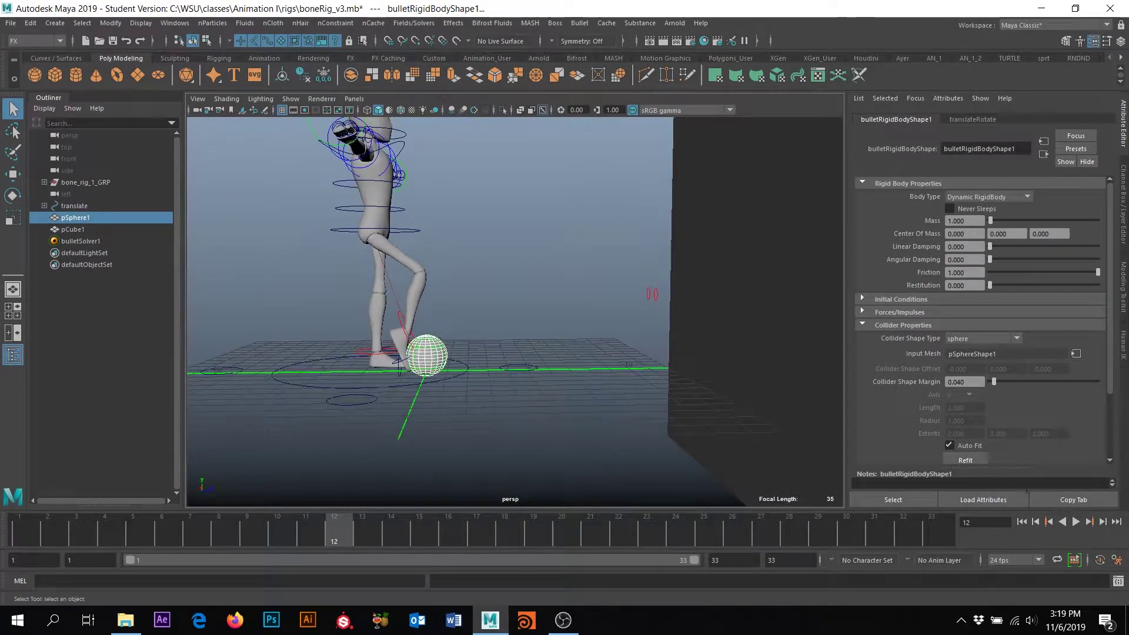
{"action": "left_click", "coordinate": [1023, 524]}
{"action": "left_click", "coordinate": [1076, 522]}
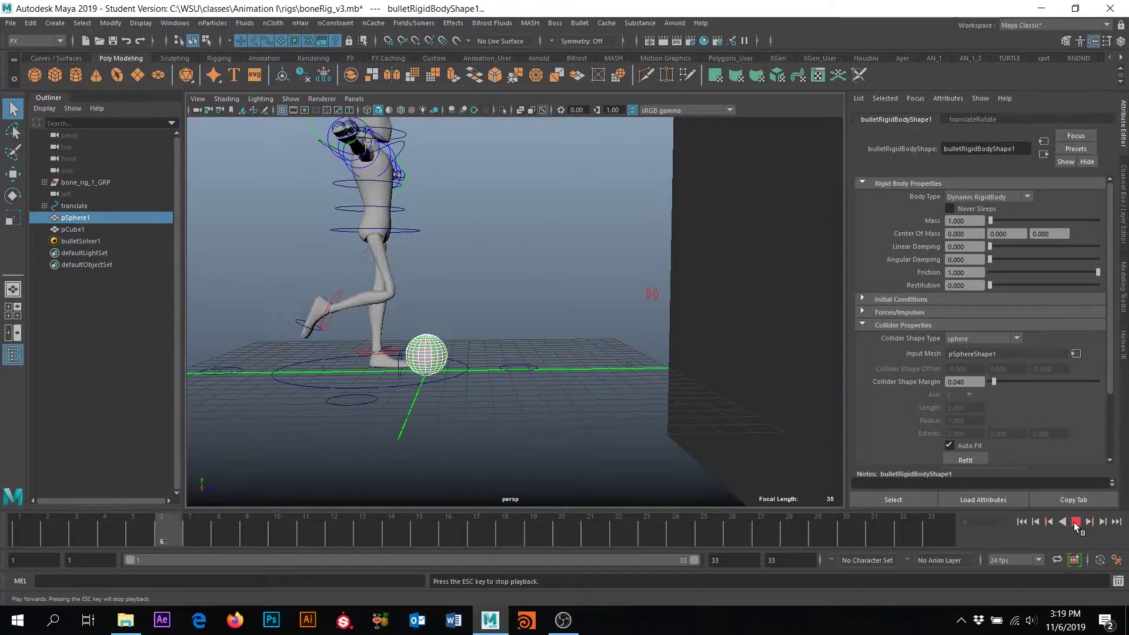
{"action": "left_click", "coordinate": [25, 518]}
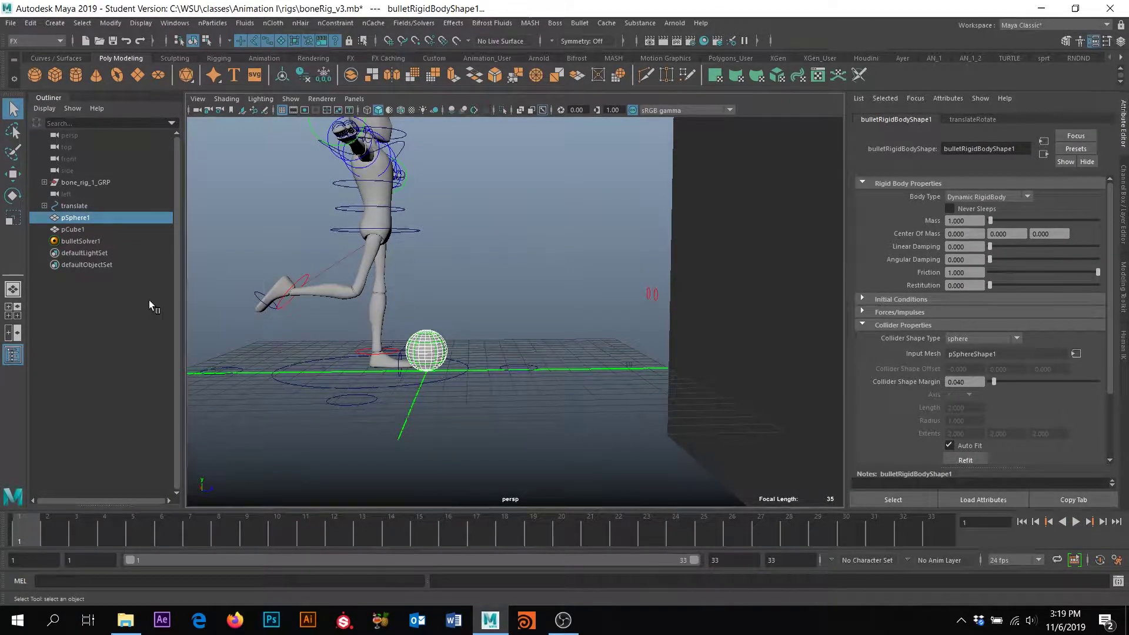
Step: Enable Ground Plane on bulletSolver1, play the simulation, and view the wall
{"action": "left_click", "coordinate": [80, 240]}
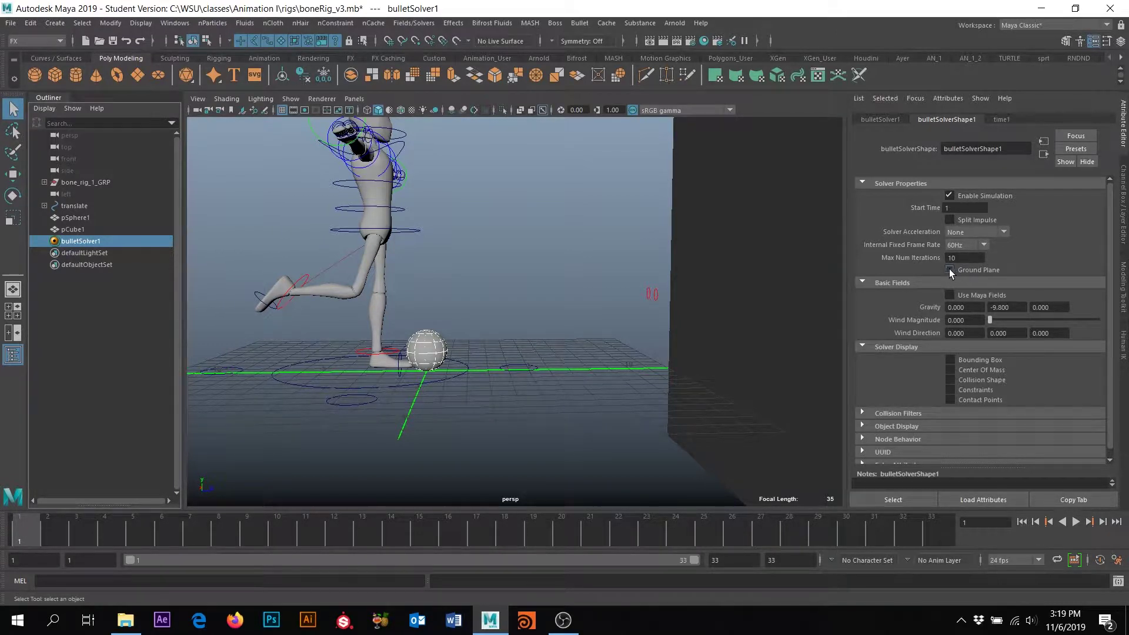
{"action": "left_click", "coordinate": [1075, 522]}
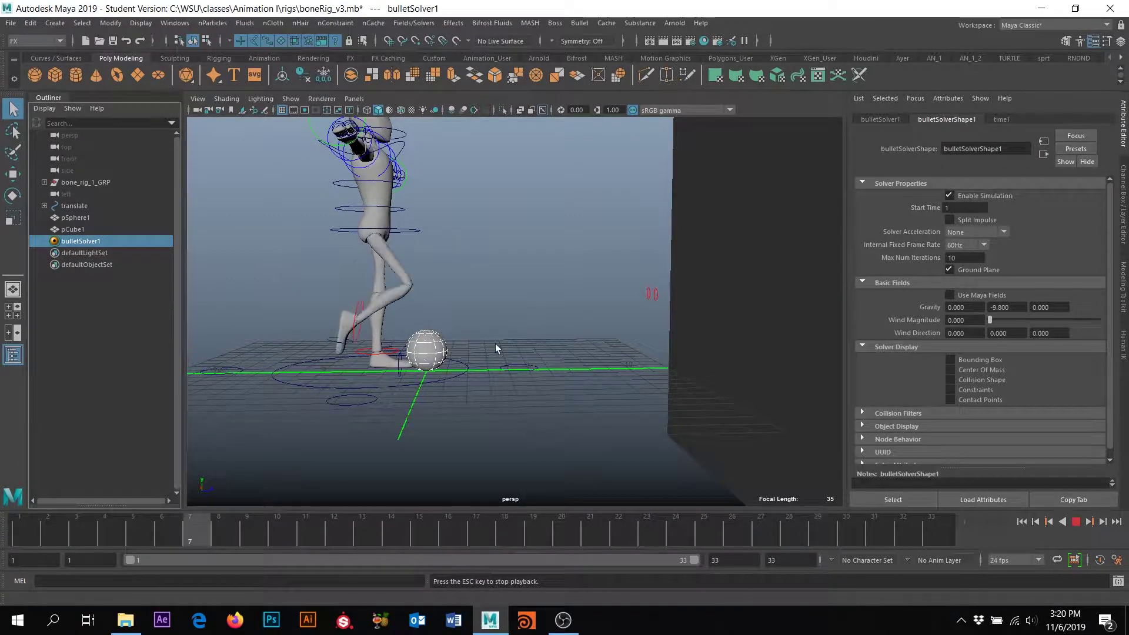
{"action": "key", "text": "Escape"}
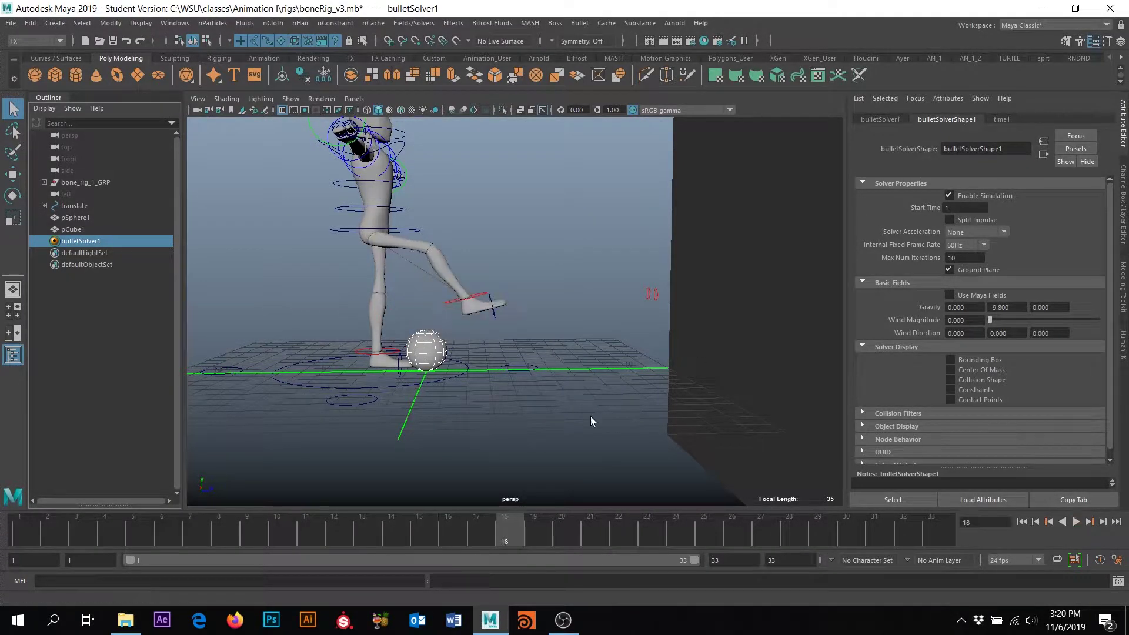
{"action": "left_click_drag", "start_coordinate": [279, 281], "coordinate": [348, 322], "text": "alt"}
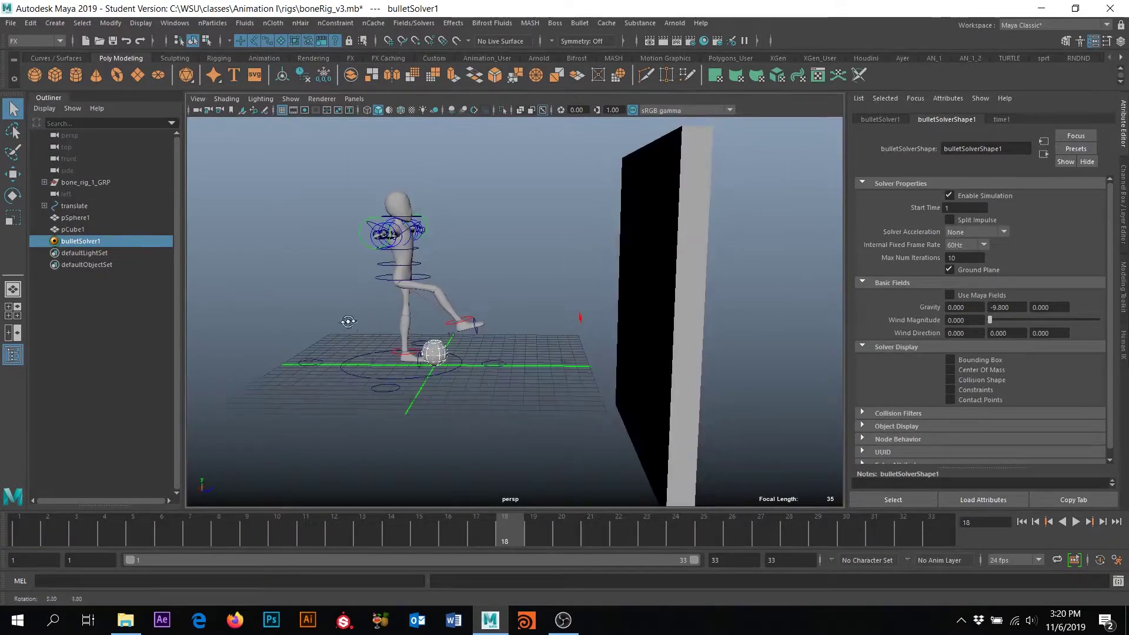
{"action": "left_click_drag", "start_coordinate": [426, 338], "coordinate": [446, 356], "text": "alt"}
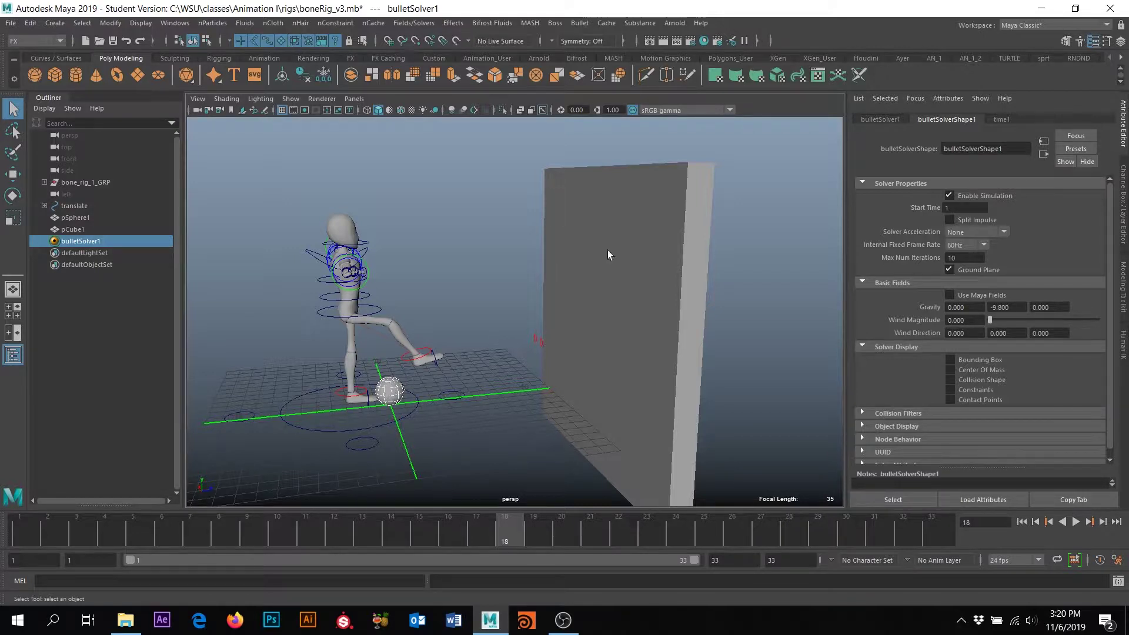
Step: Make the wall pCube1 a passive Bullet rigid body with a Box collider
{"action": "left_click", "coordinate": [634, 203]}
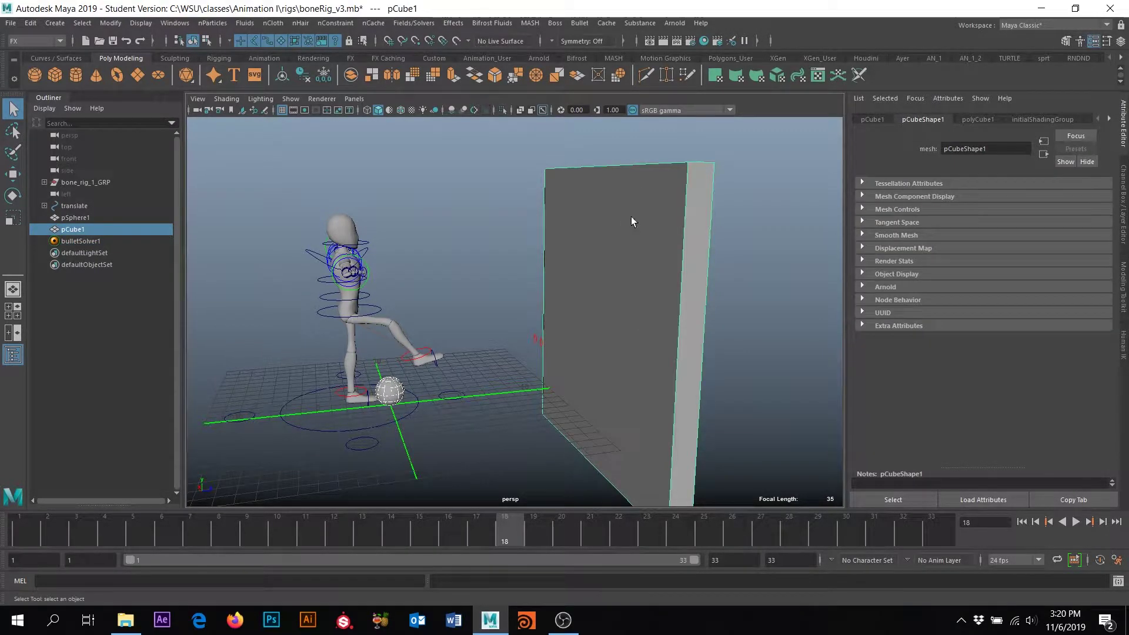
{"action": "left_click", "coordinate": [579, 23]}
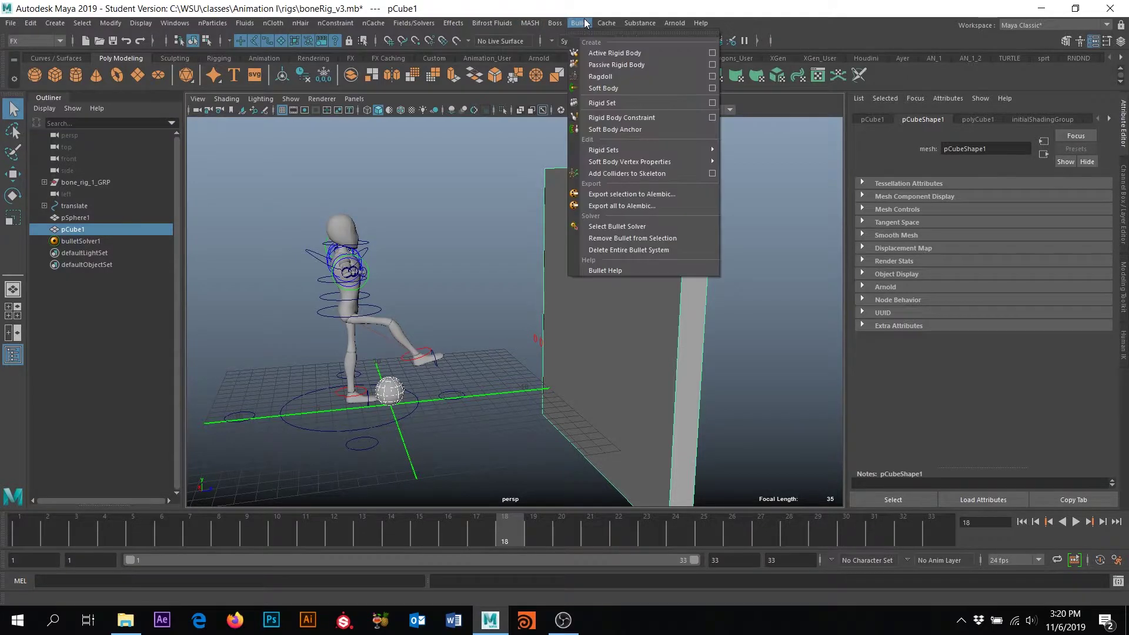
{"action": "left_click", "coordinate": [713, 64]}
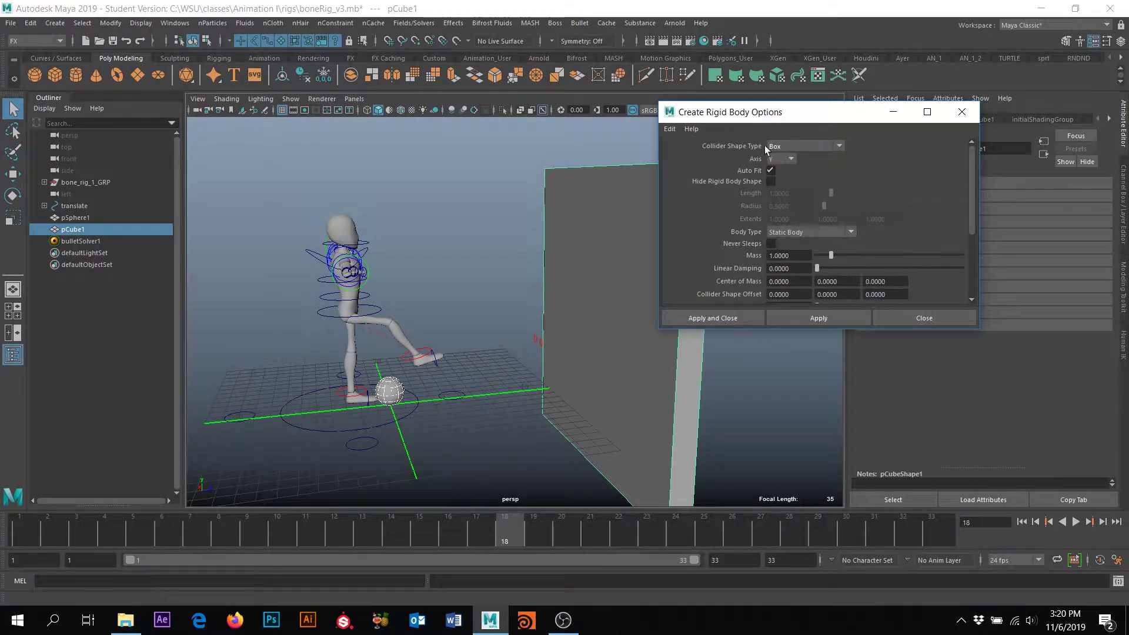
{"action": "left_click", "coordinate": [717, 319]}
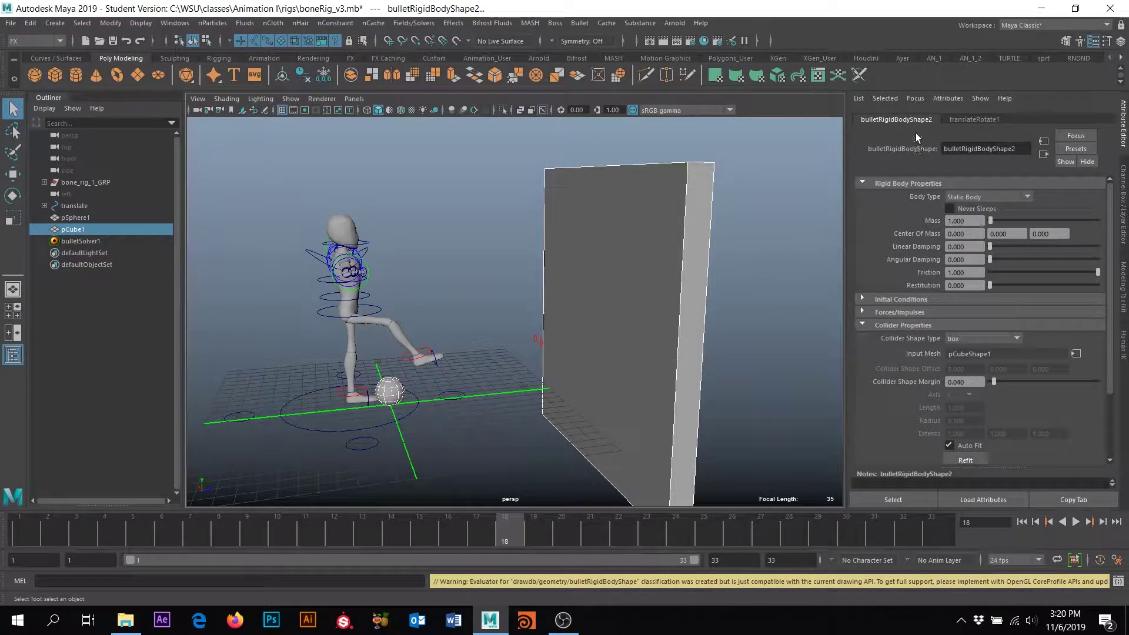
{"action": "left_click_drag", "start_coordinate": [570, 291], "coordinate": [572, 354], "text": "alt"}
Step: Select the ball at frame 12, close in on the legs, and show its bulletRigidBodyShape1 settings
{"action": "left_click", "coordinate": [496, 357]}
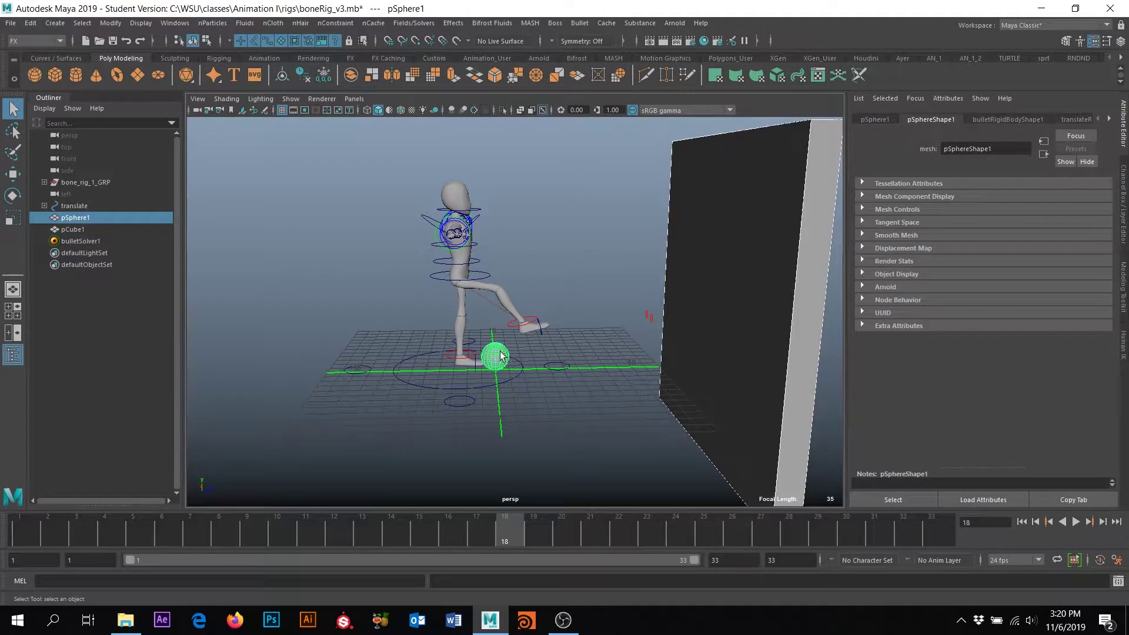
{"action": "left_click_drag", "start_coordinate": [506, 531], "coordinate": [336, 530]}
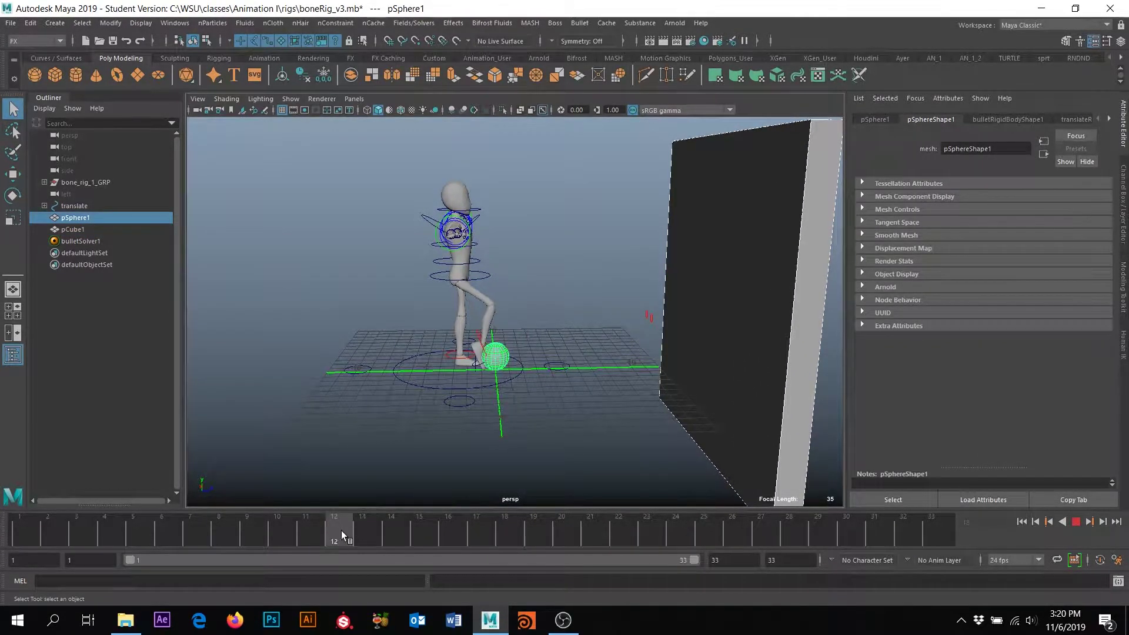
{"action": "right_click_drag", "start_coordinate": [531, 383], "coordinate": [565, 347], "text": "alt"}
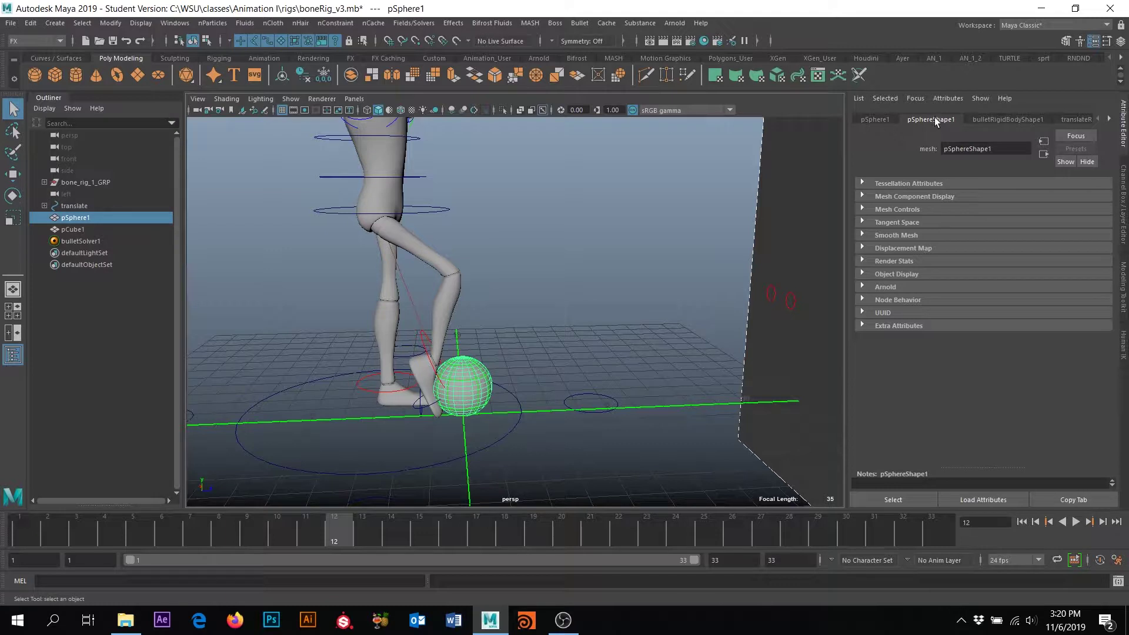
{"action": "left_click", "coordinate": [1015, 118]}
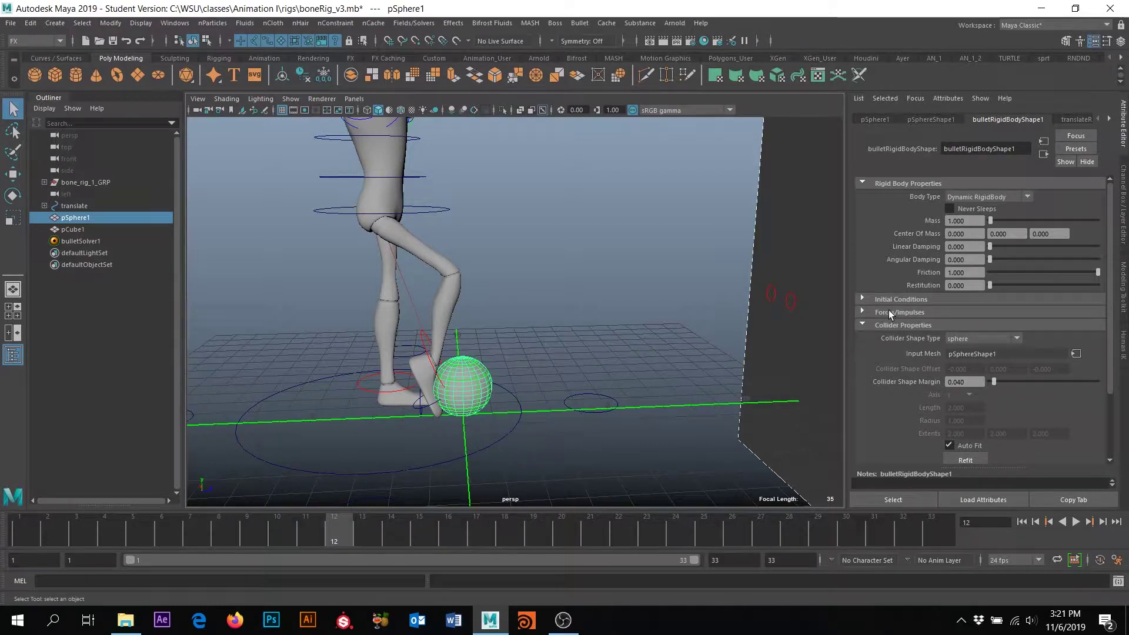
Step: Expand the ball's Forces/Impulses section and inspect the foot-ball contact before editing Impulse Z
{"action": "left_click", "coordinate": [911, 312]}
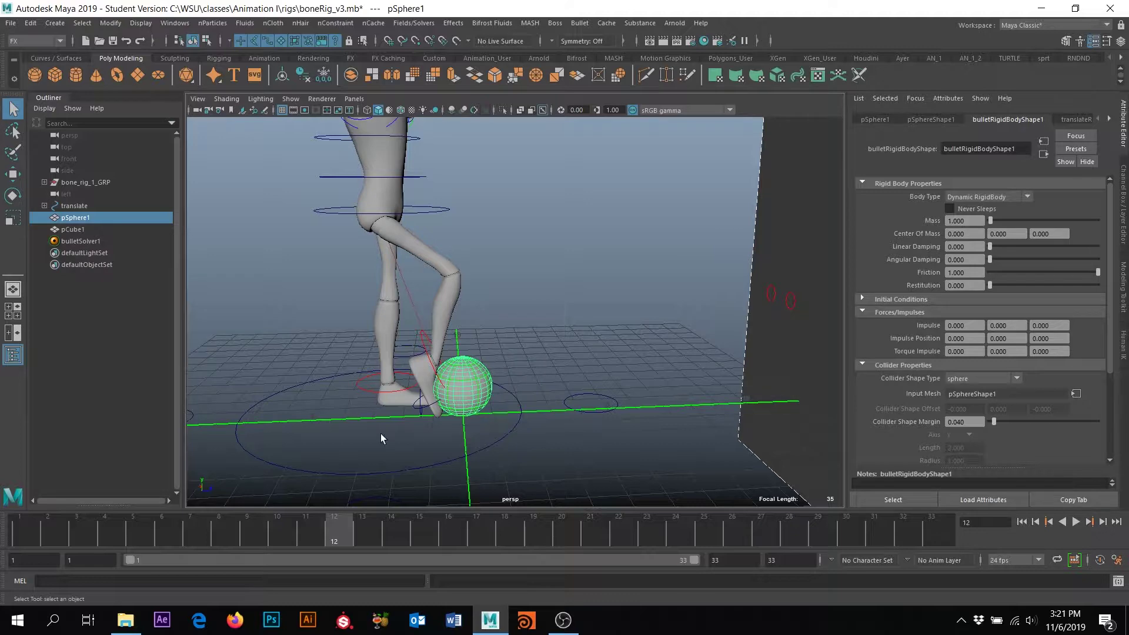
{"action": "mouse_move", "coordinate": [353, 431]}
{"action": "left_mouse_down", "text": "alt"}
{"action": "mouse_move", "coordinate": [408, 396]}
{"action": "mouse_move", "coordinate": [449, 396]}
{"action": "mouse_move", "coordinate": [352, 431]}
{"action": "left_mouse_up", "text": "alt"}
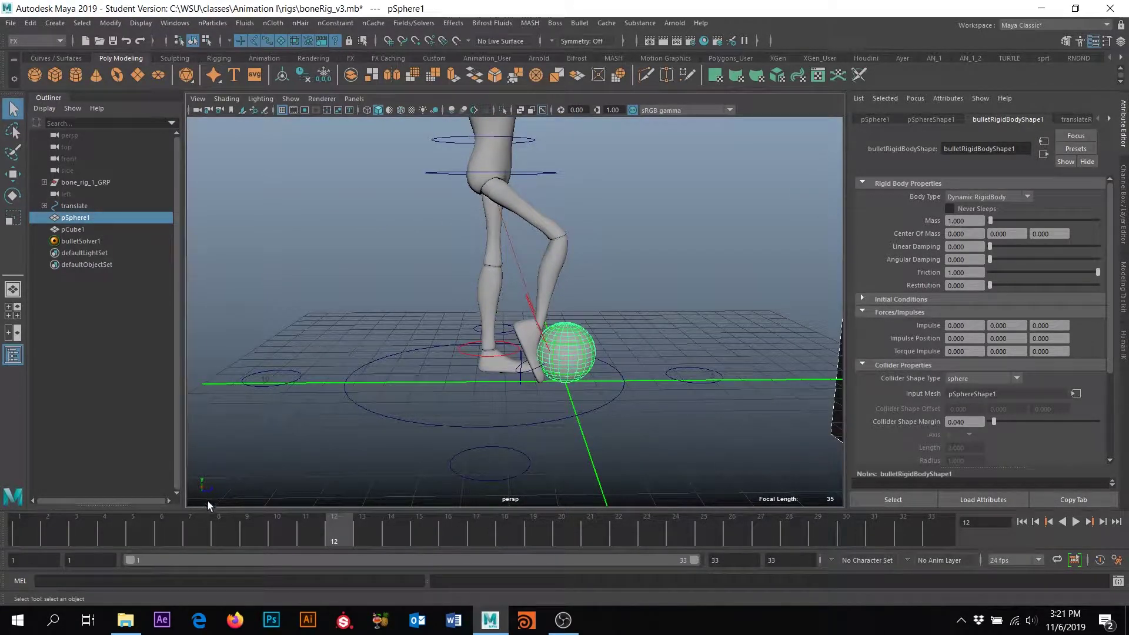
{"action": "left_click_drag", "start_coordinate": [213, 491], "coordinate": [270, 479], "text": "alt"}
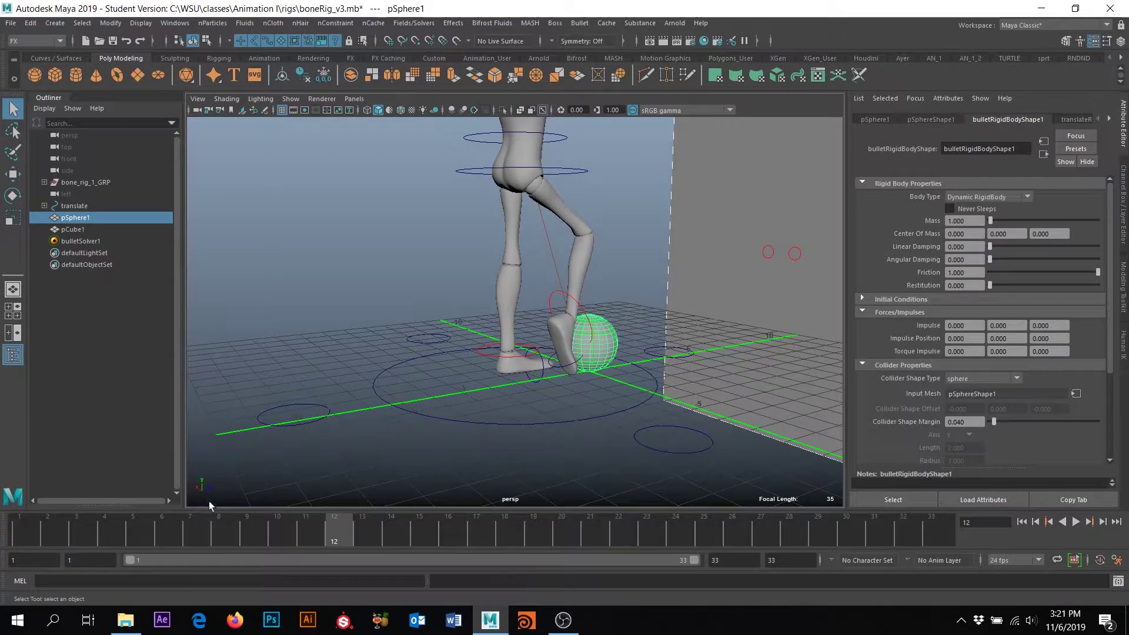
{"action": "left_click_drag", "start_coordinate": [256, 490], "coordinate": [254, 496], "text": "alt"}
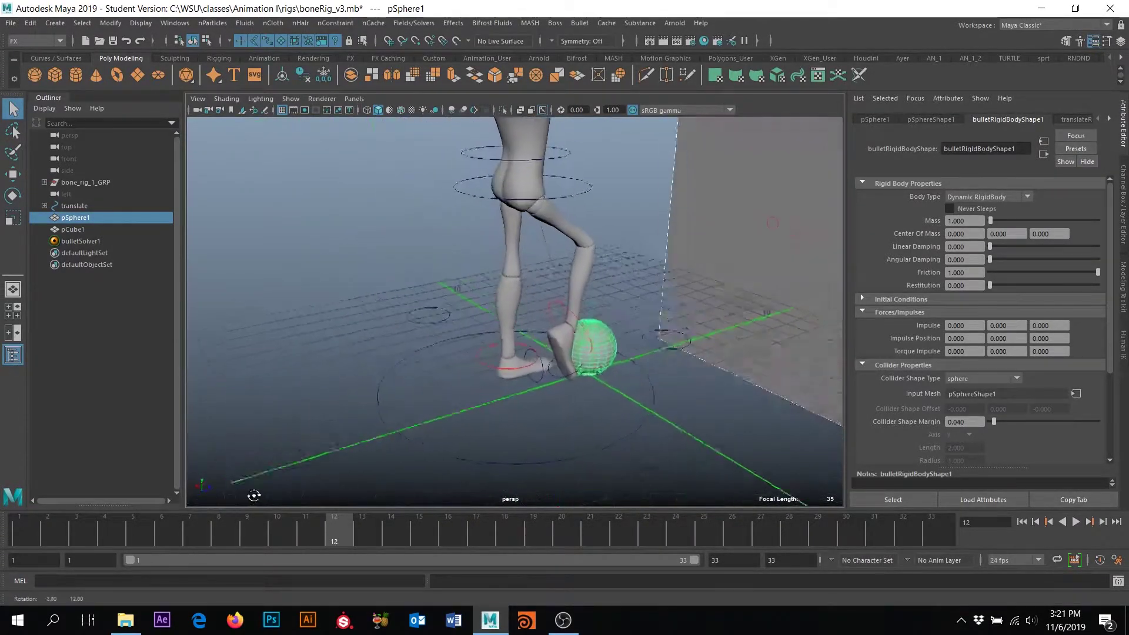
{"action": "left_click_drag", "start_coordinate": [611, 374], "coordinate": [598, 458], "text": "alt"}
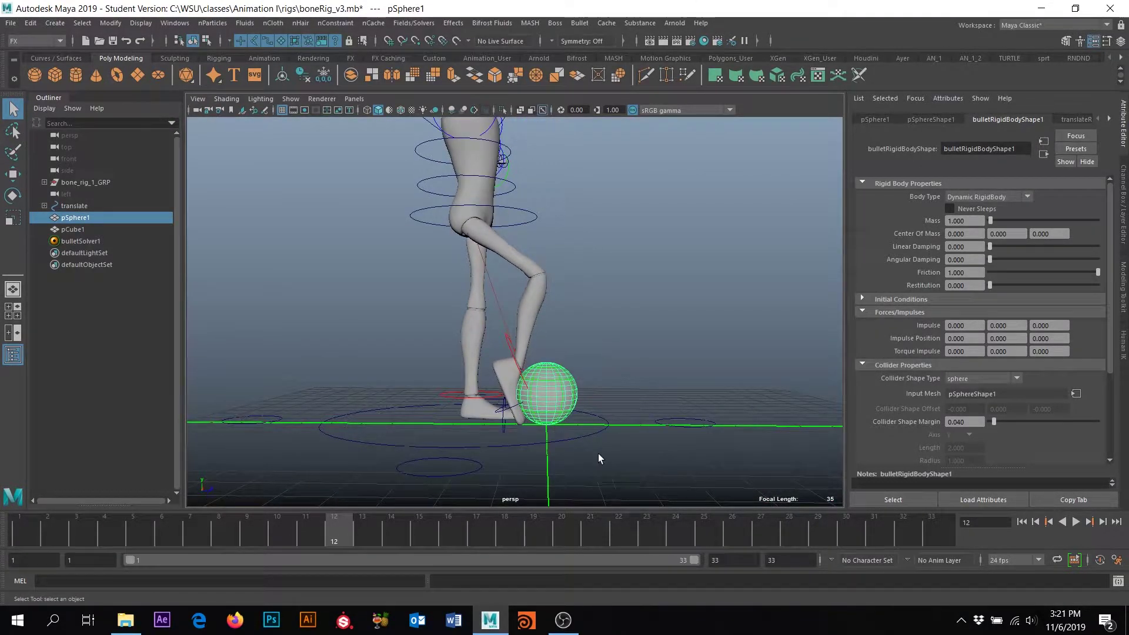
{"action": "left_click_drag", "start_coordinate": [818, 451], "coordinate": [576, 444], "text": "alt"}
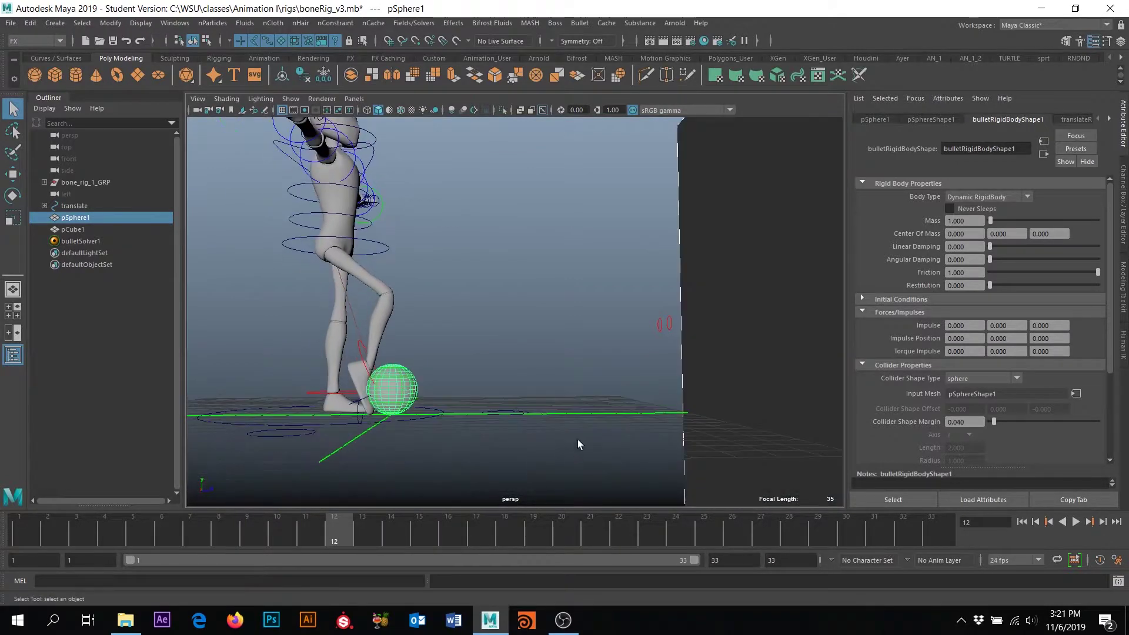
{"action": "left_click_drag", "start_coordinate": [640, 225], "coordinate": [759, 327], "text": "alt"}
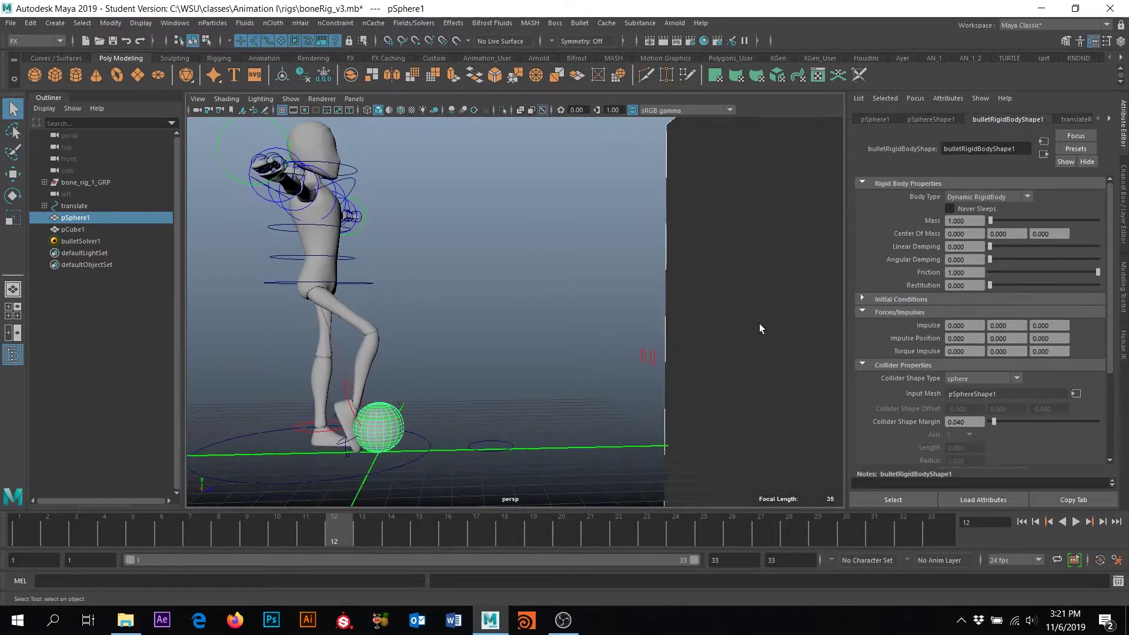
{"action": "left_click", "coordinate": [1052, 325]}
Step: Key the ball's Impulse Y and Z at 0 on frame 12
{"action": "right_click", "coordinate": [999, 325]}
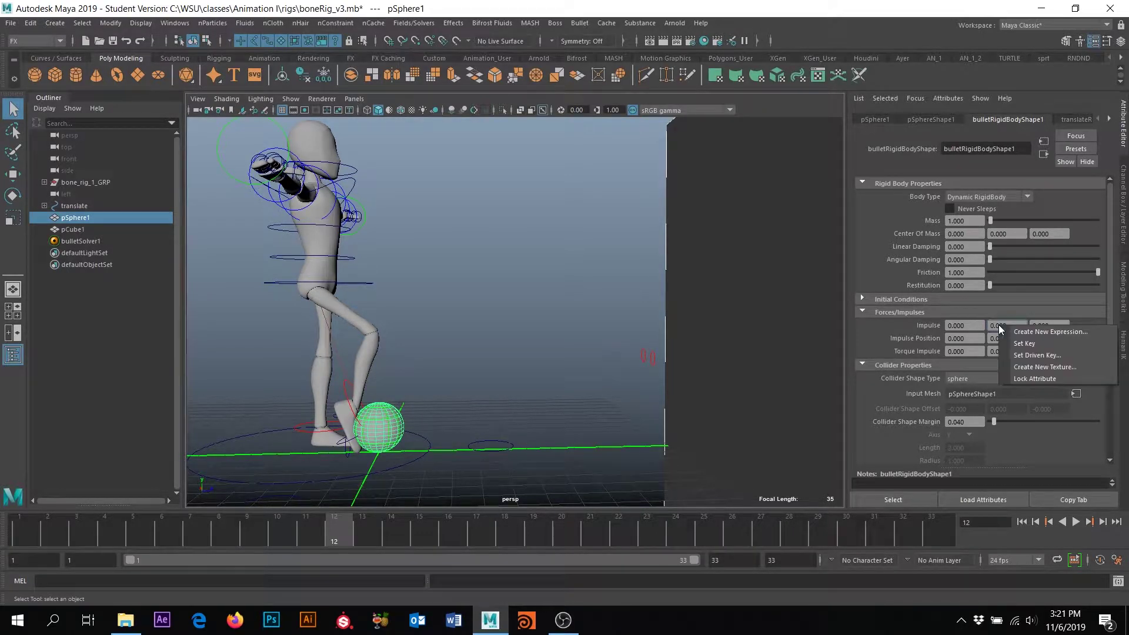
{"action": "left_click", "coordinate": [1024, 344]}
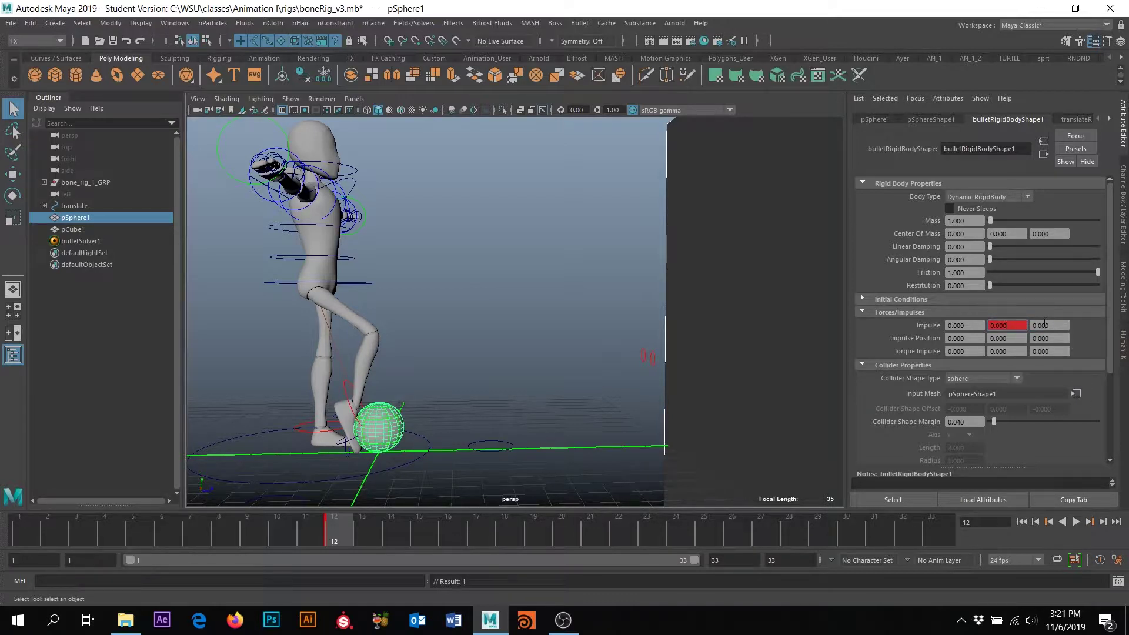
{"action": "right_click", "coordinate": [1040, 325]}
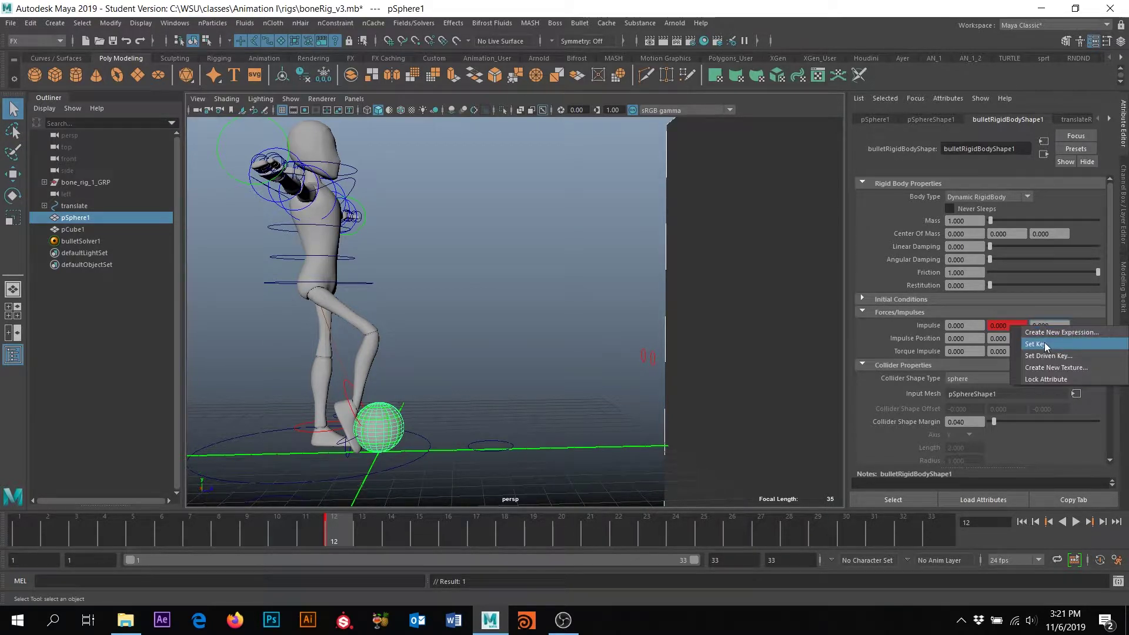
{"action": "left_click", "coordinate": [1044, 344]}
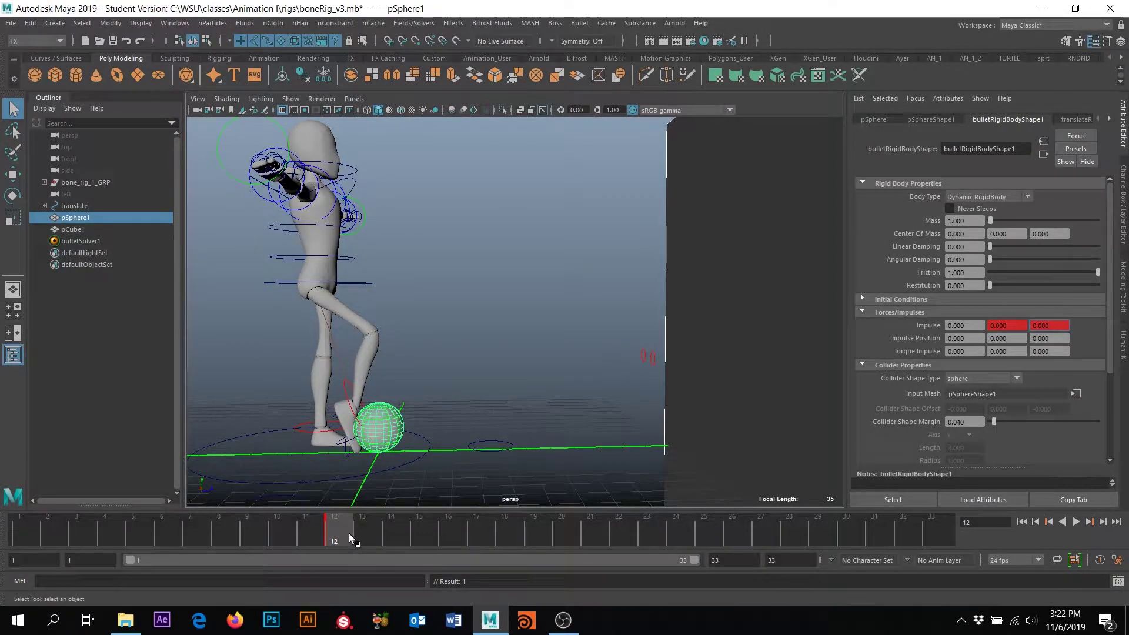
Step: On frame 13, set Impulse Y to 10 and Impulse Z to 40 and key both
{"action": "left_click", "coordinate": [362, 533]}
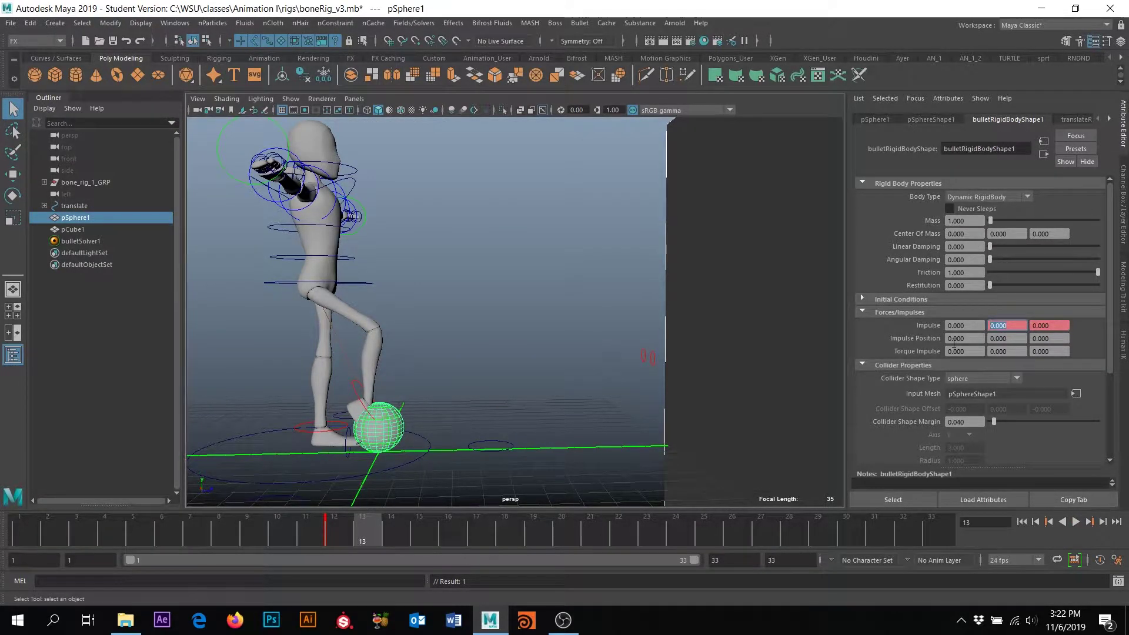
{"action": "type", "text": "10"}
{"action": "right_click", "coordinate": [1001, 325]}
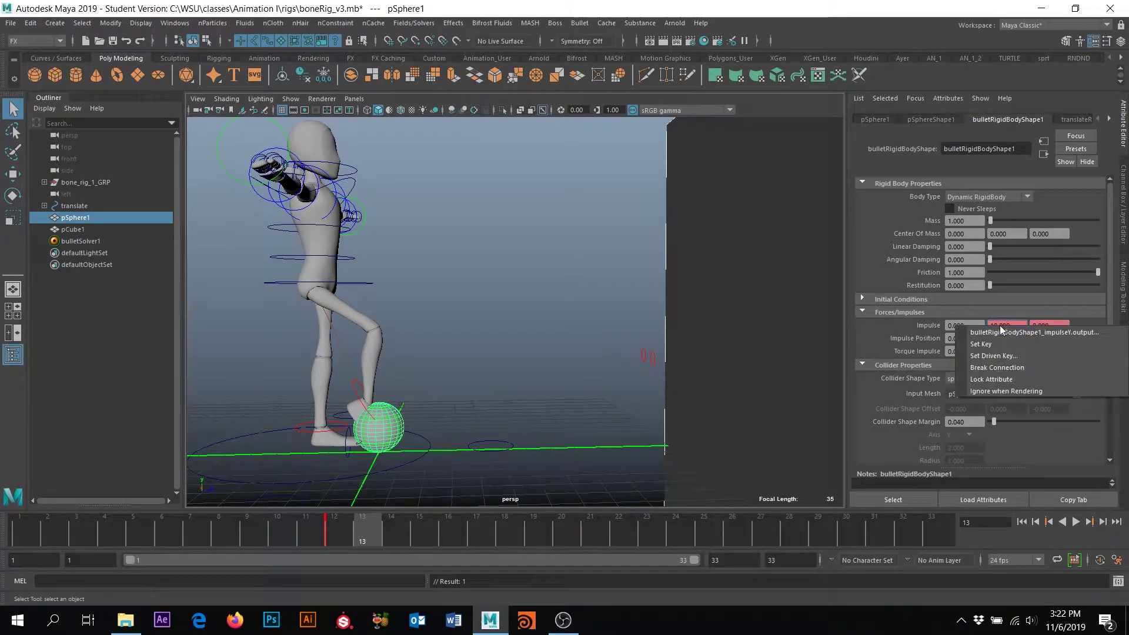
{"action": "left_click", "coordinate": [989, 343]}
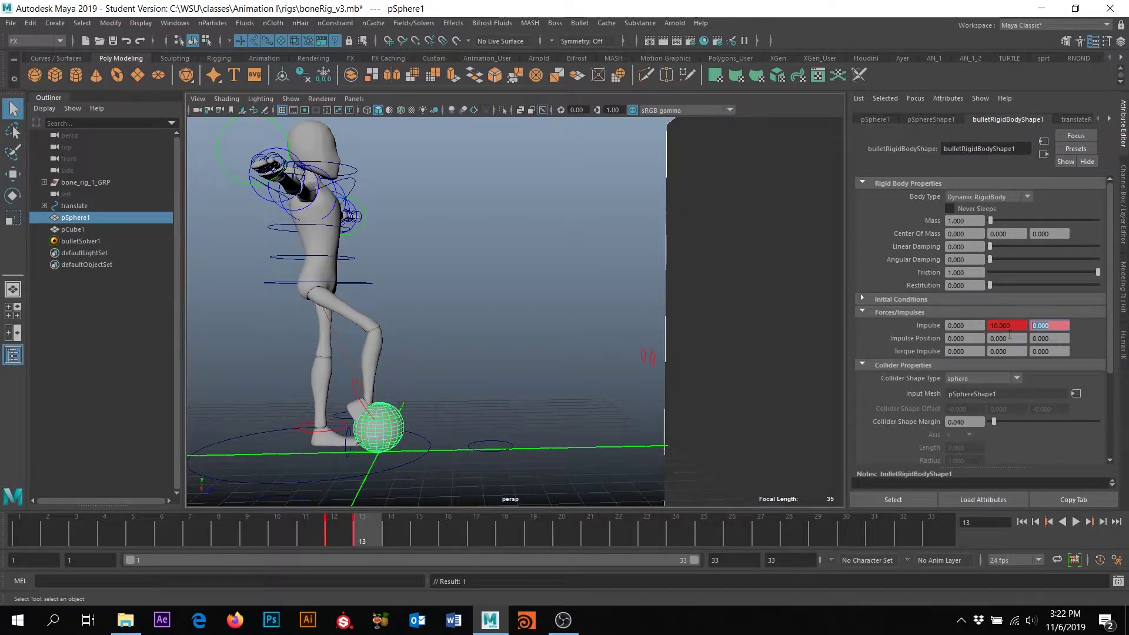
{"action": "type", "text": "40"}
{"action": "right_click", "coordinate": [1051, 325]}
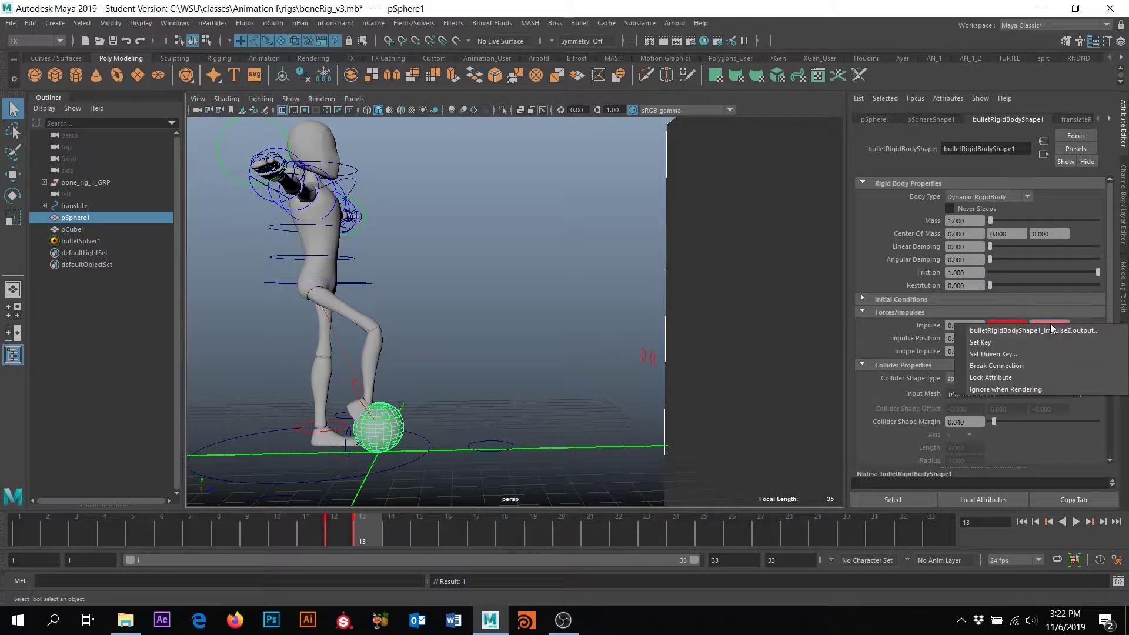
{"action": "left_click", "coordinate": [1001, 344]}
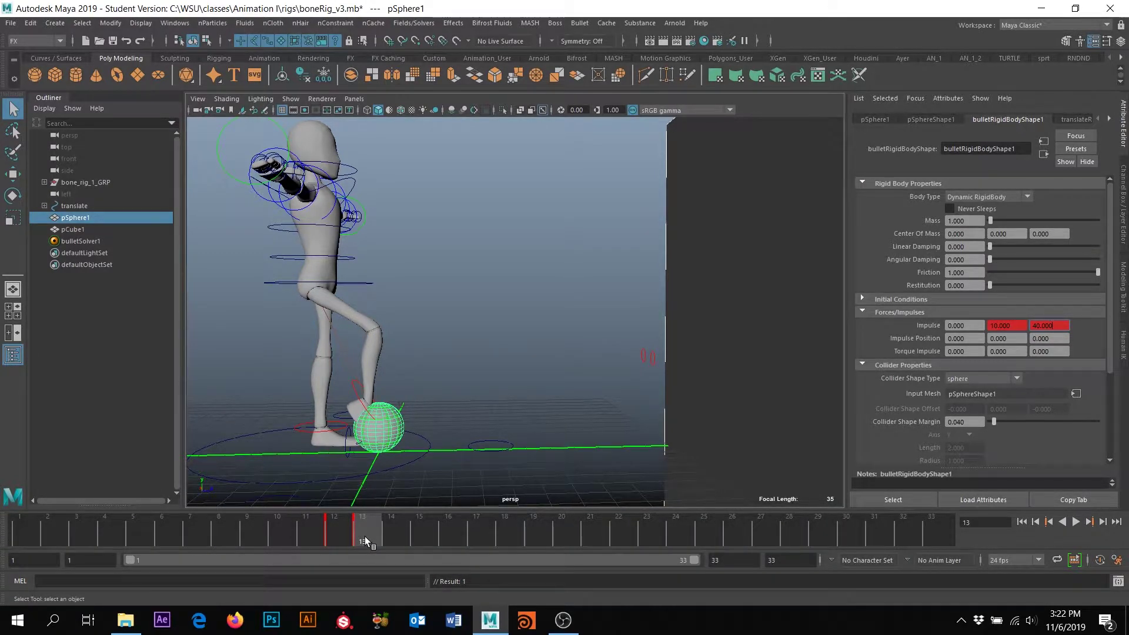
Step: On frame 14, reset Impulse Y and Z to 0, key both, and bring the wall into view
{"action": "left_click", "coordinate": [386, 535]}
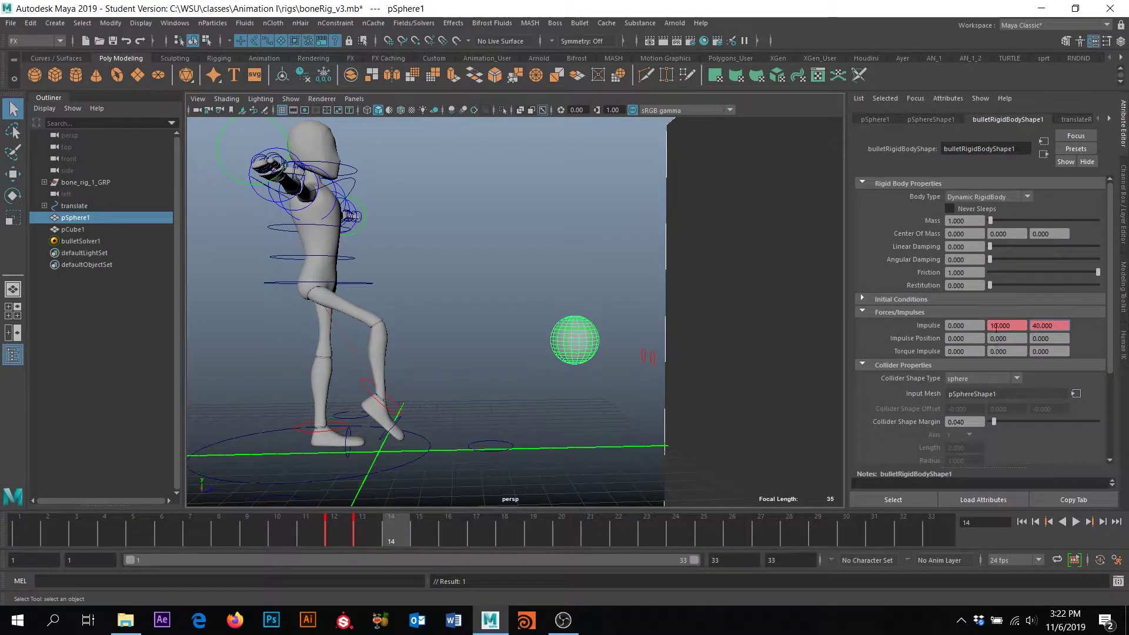
{"action": "left_click", "coordinate": [1032, 327]}
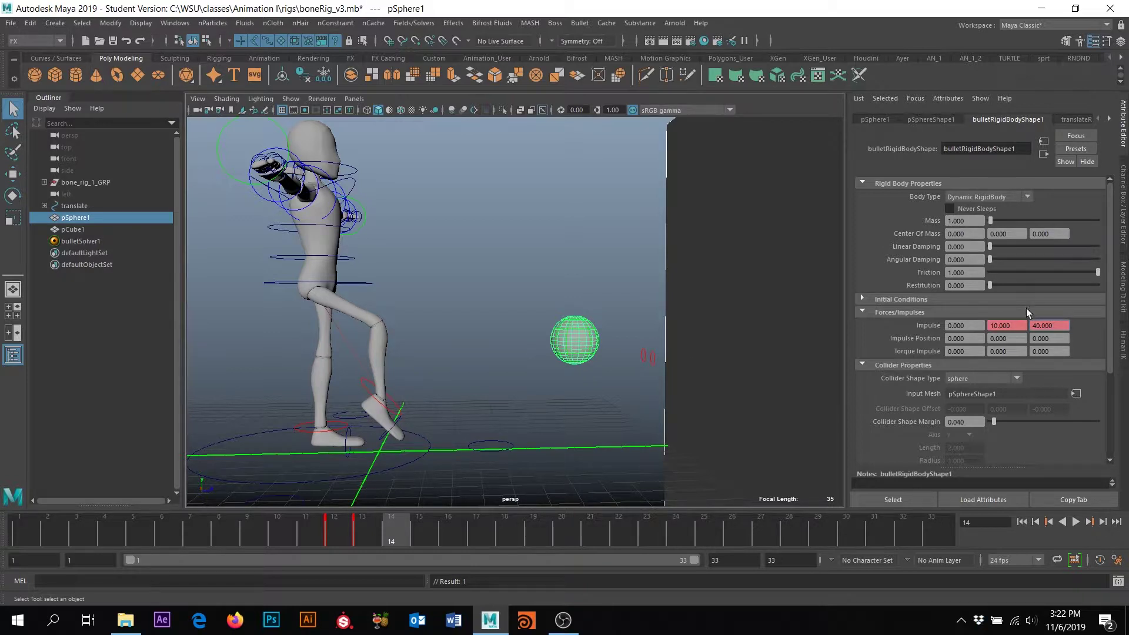
{"action": "key", "text": "ctrl+z"}
{"action": "right_click", "coordinate": [1006, 326]}
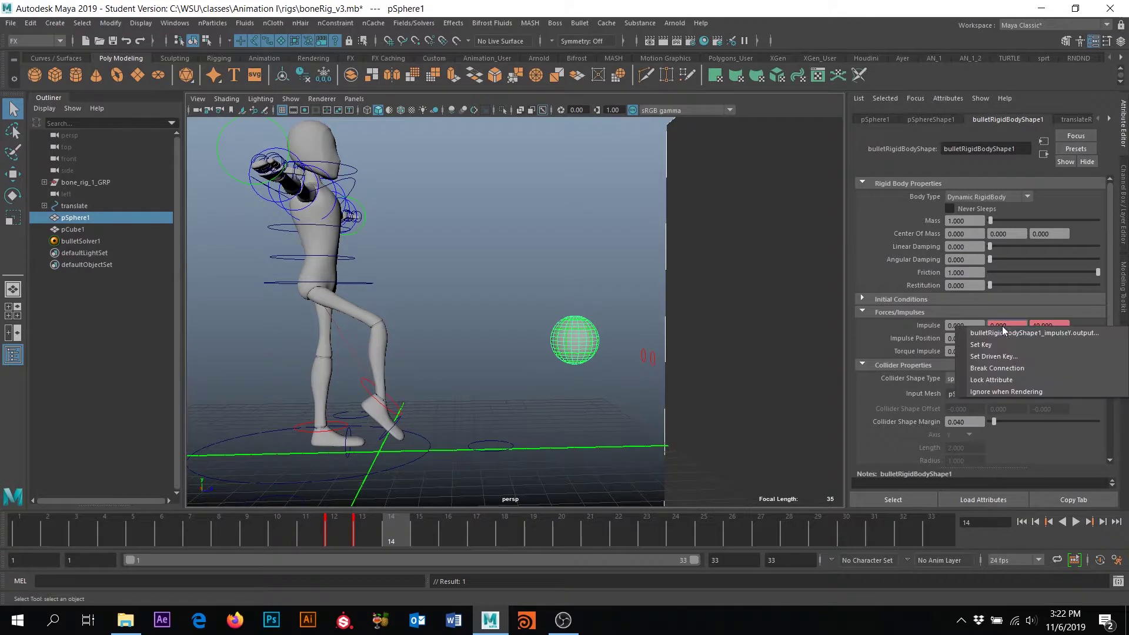
{"action": "left_click", "coordinate": [994, 344]}
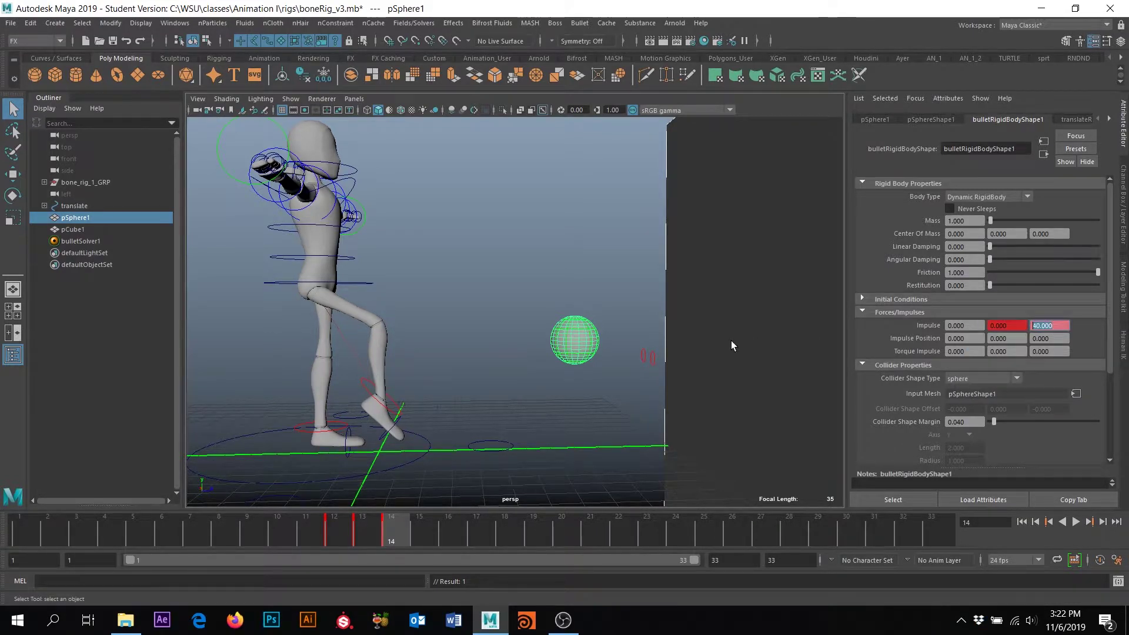
{"action": "type", "text": "0"}
{"action": "right_click", "coordinate": [1043, 321]}
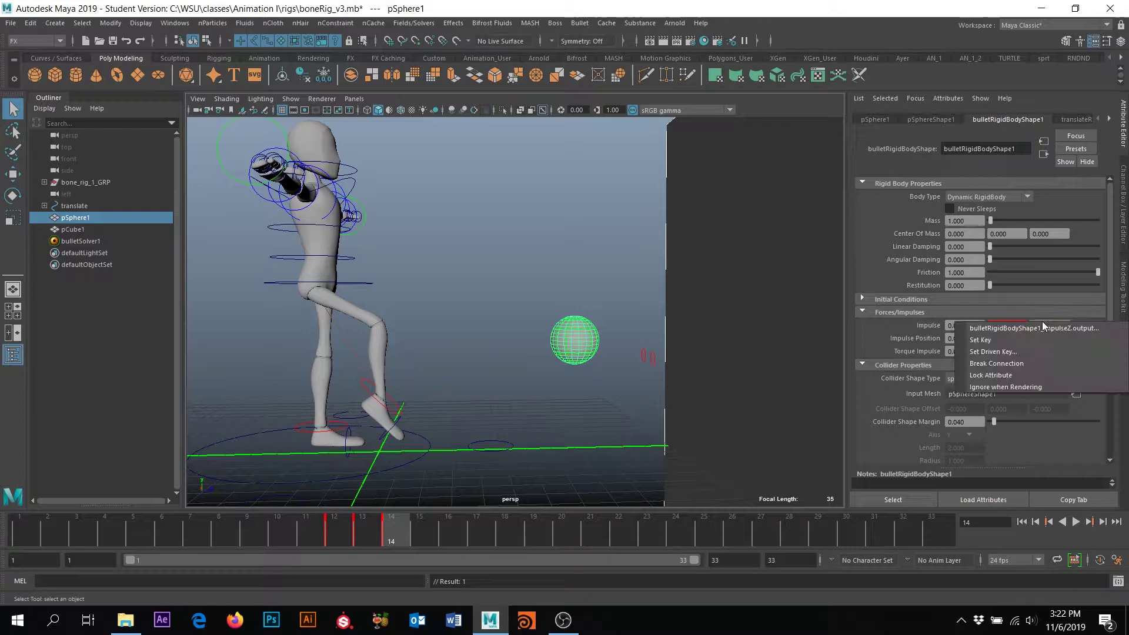
{"action": "left_click", "coordinate": [1000, 341]}
{"action": "left_click_drag", "start_coordinate": [823, 381], "coordinate": [883, 470], "text": "alt"}
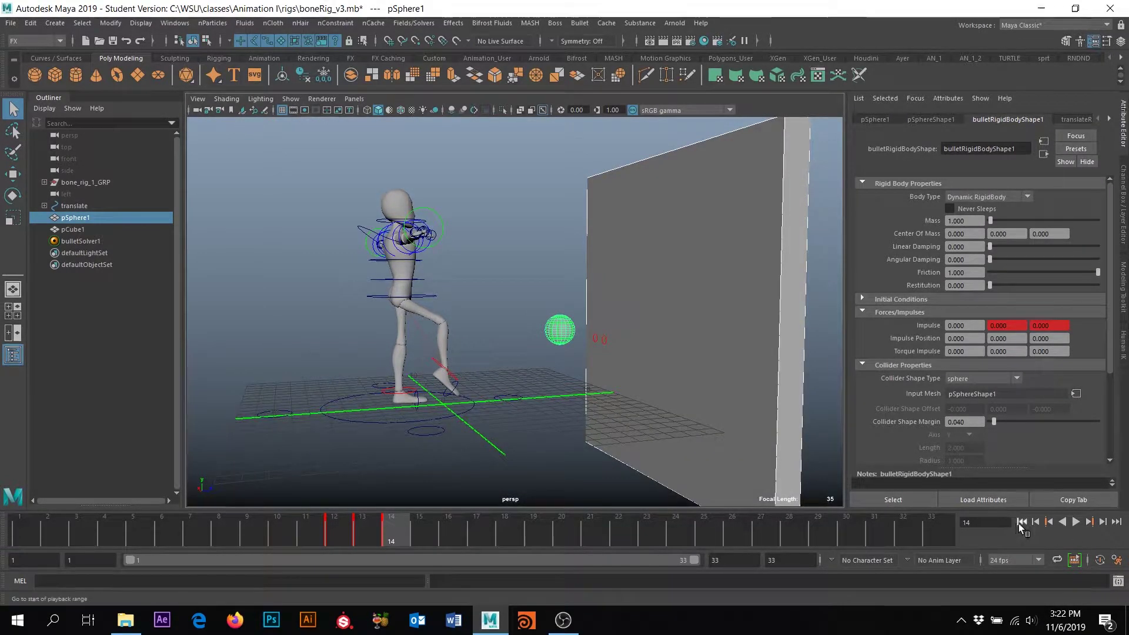
Step: Play the kick animation from the first frame, then stop it
{"action": "left_click", "coordinate": [1021, 521]}
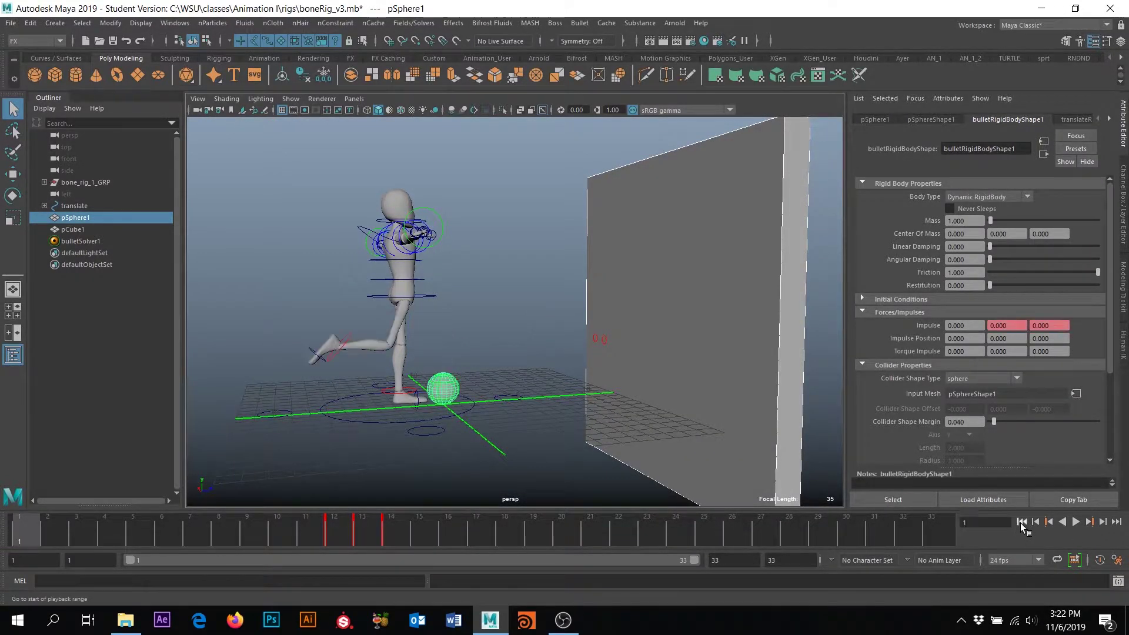
{"action": "left_click", "coordinate": [1077, 521]}
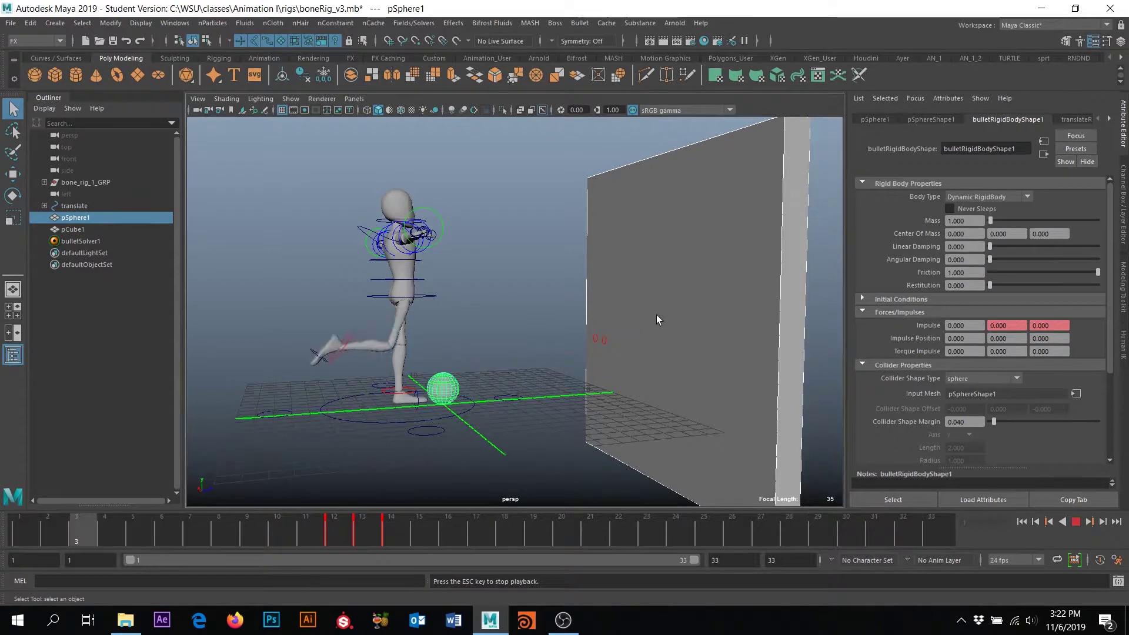
{"action": "key", "text": "Escape"}
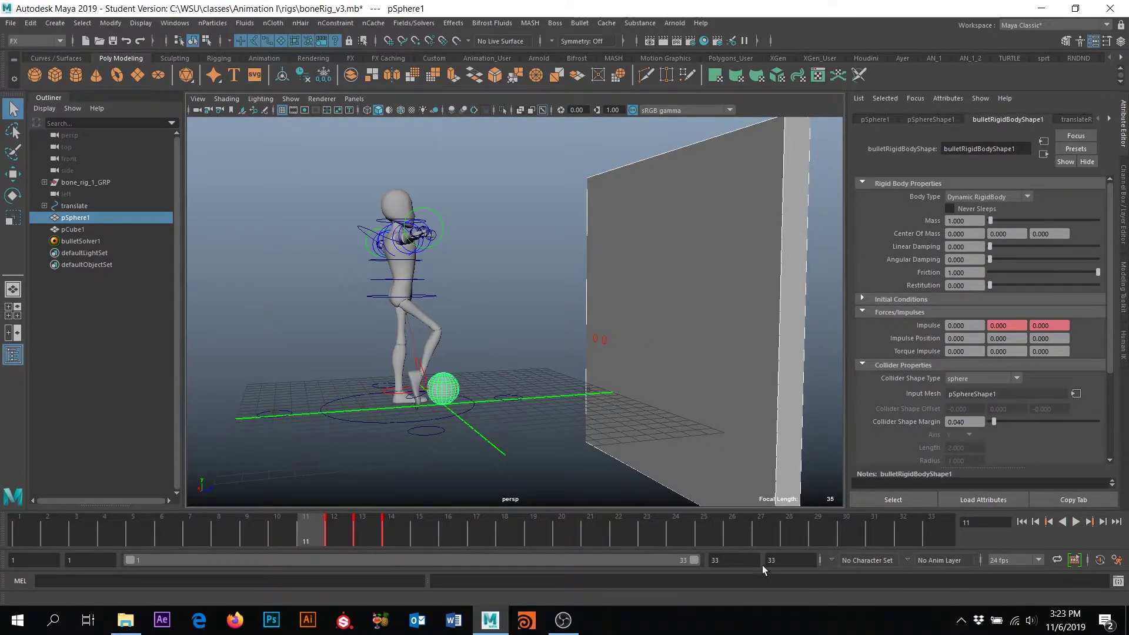
Step: Set the playback end frame to 100
{"action": "double_click", "coordinate": [716, 560]}
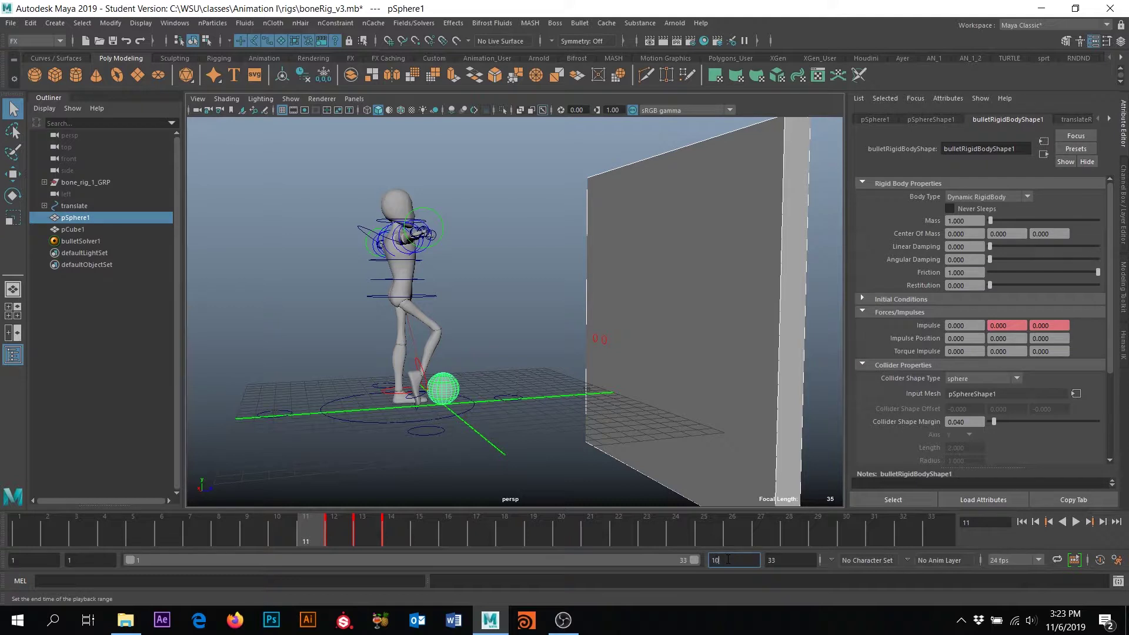
{"action": "type", "text": "100"}
{"action": "key", "text": "Return"}
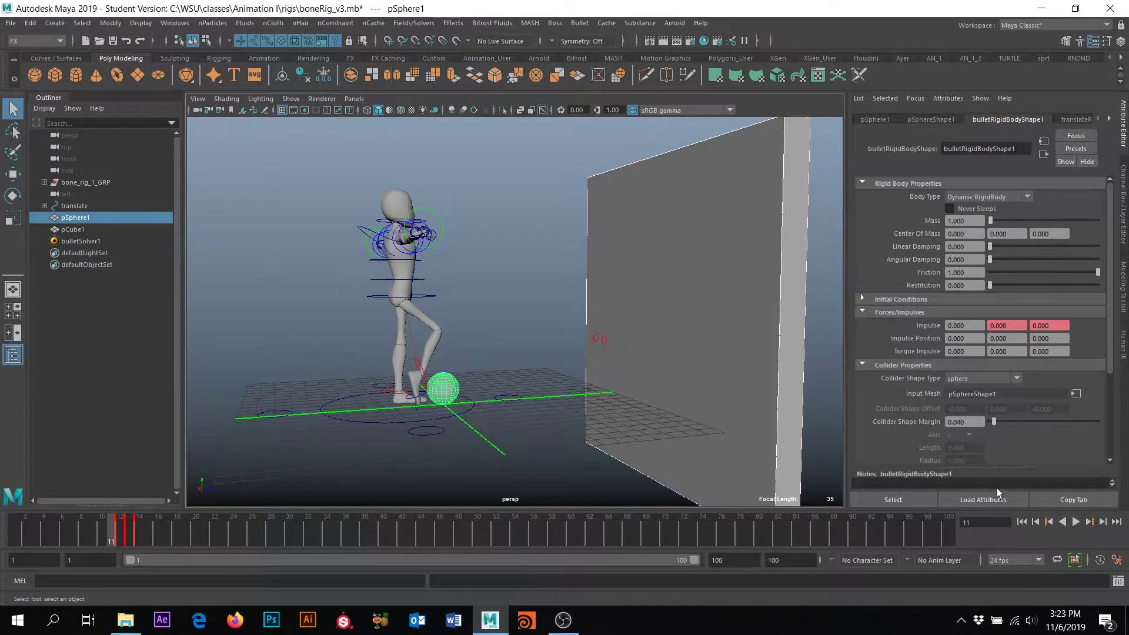
{"action": "left_click", "coordinate": [1074, 523]}
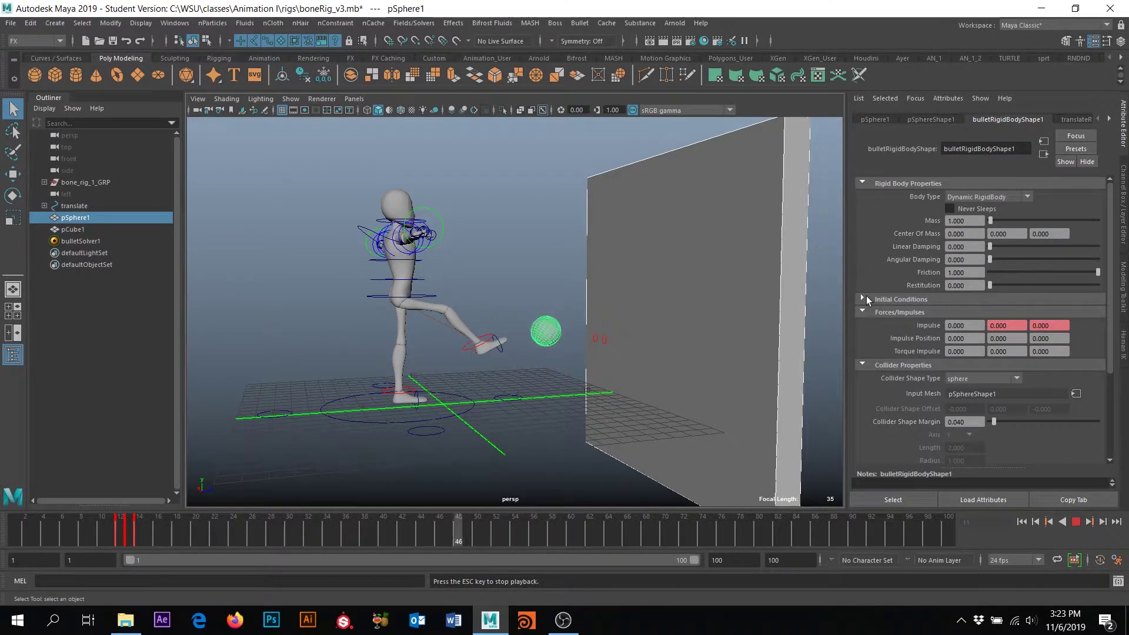
{"action": "left_click", "coordinate": [1070, 524]}
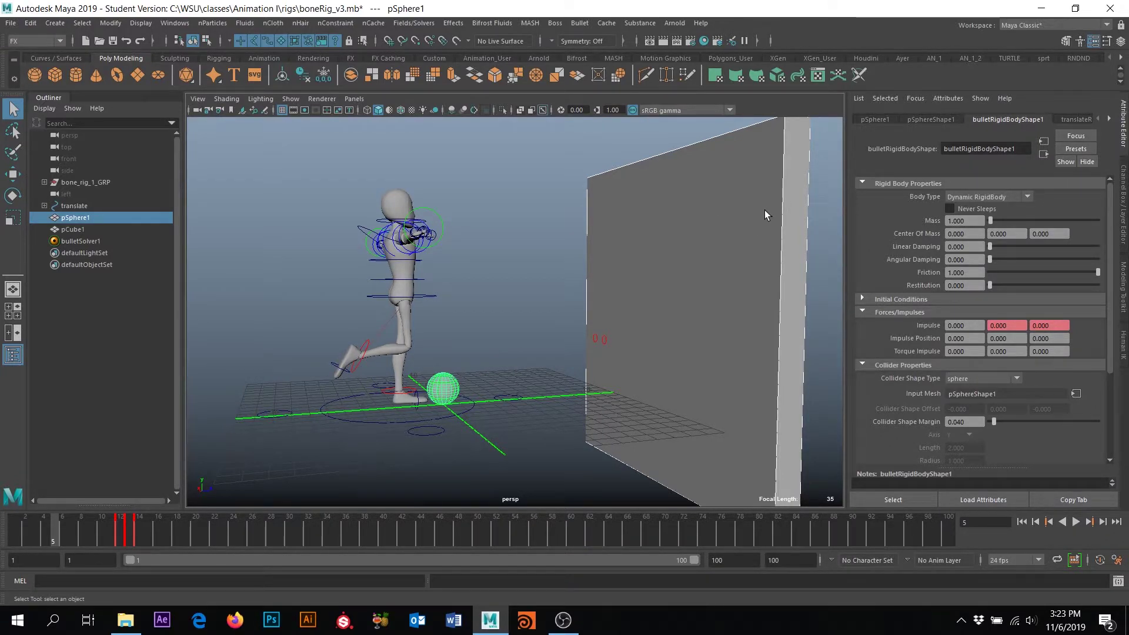
{"action": "left_click", "coordinate": [89, 241]}
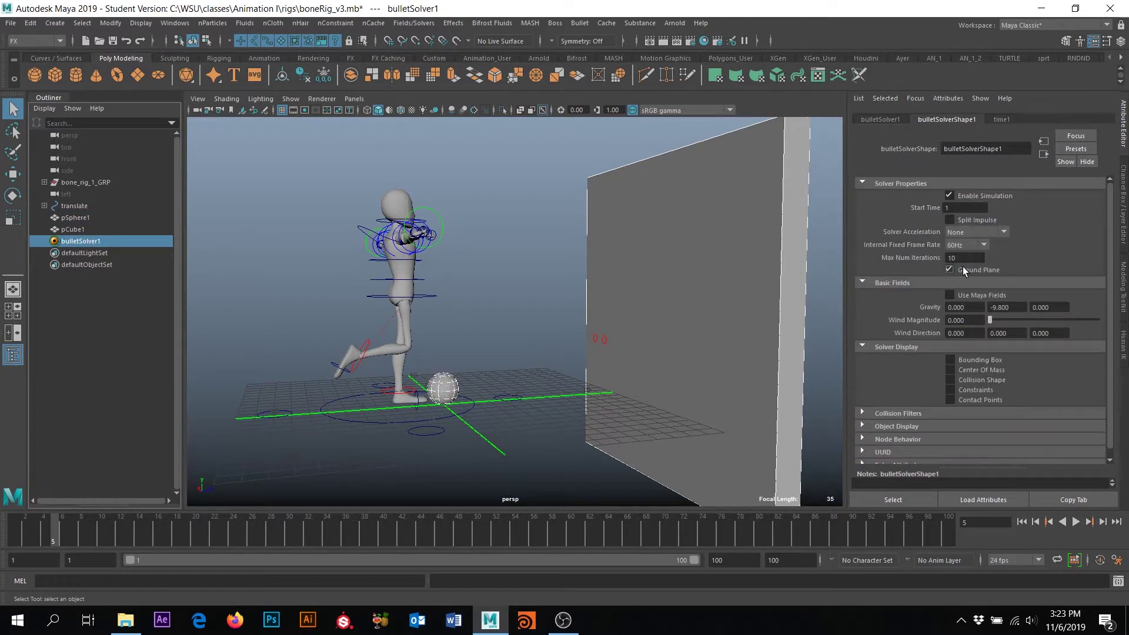
{"action": "left_click", "coordinate": [448, 385]}
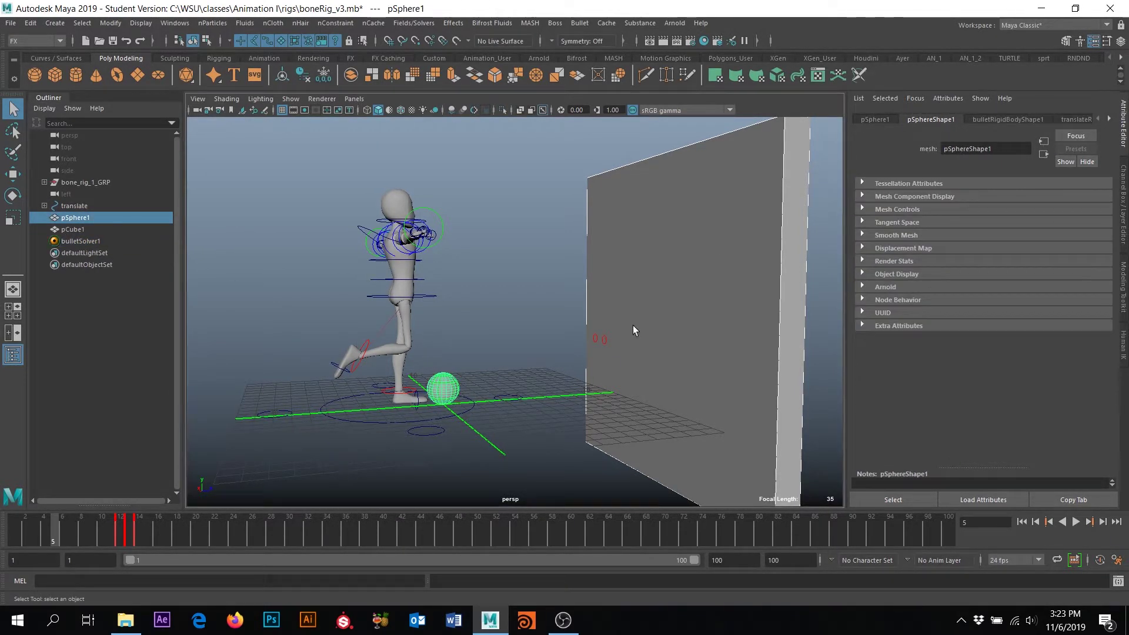
{"action": "left_click", "coordinate": [999, 118]}
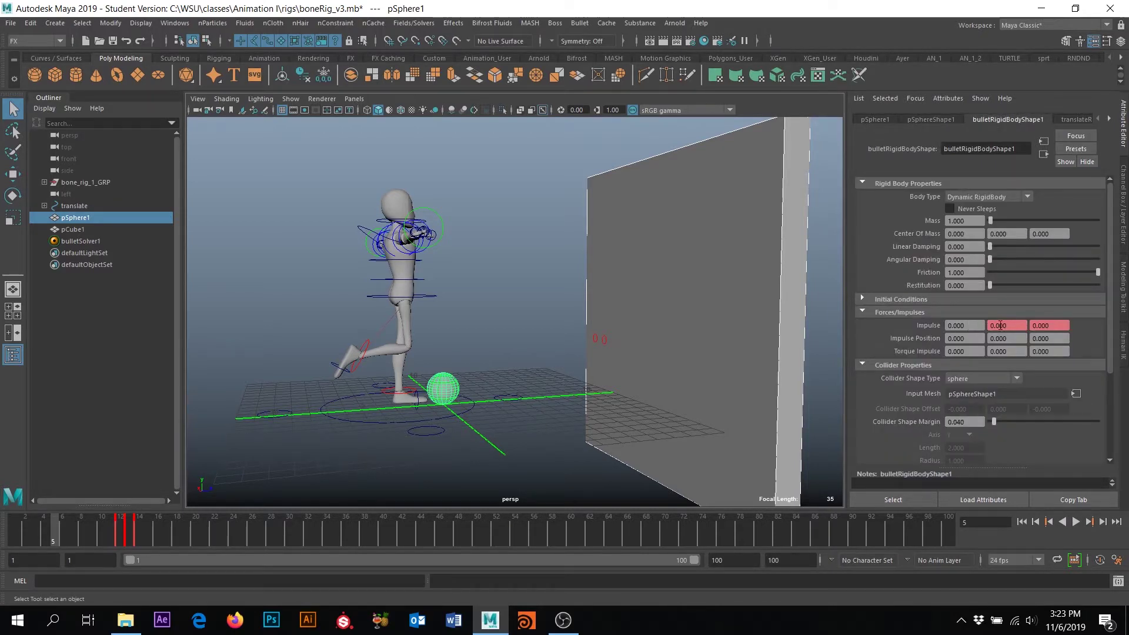
{"action": "left_click", "coordinate": [111, 523]}
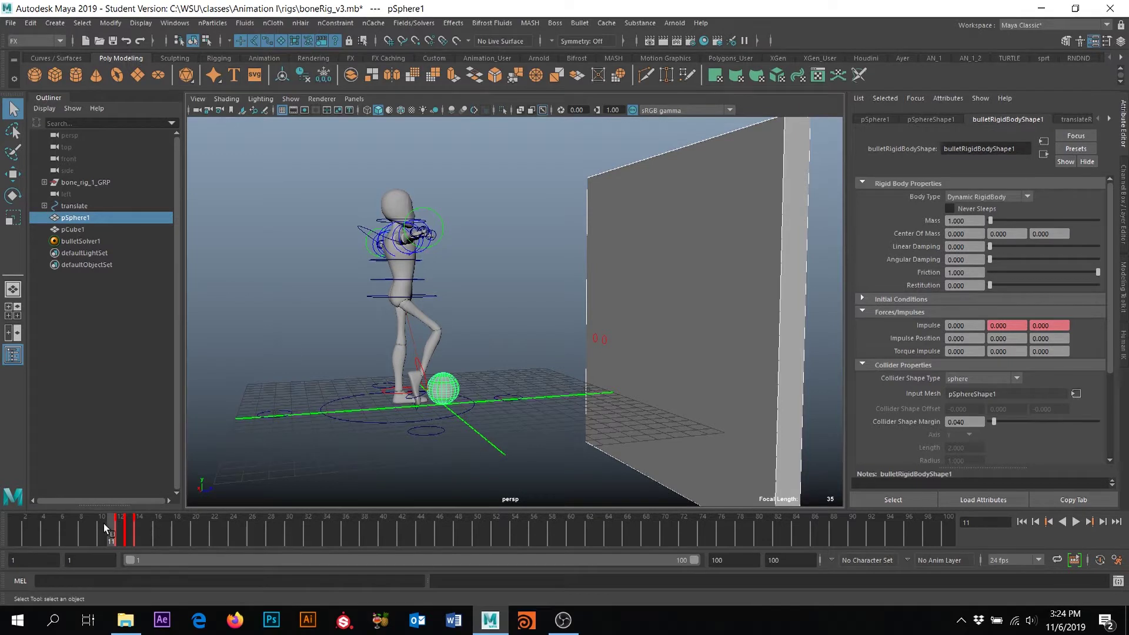
{"action": "key", "text": "alt+period"}
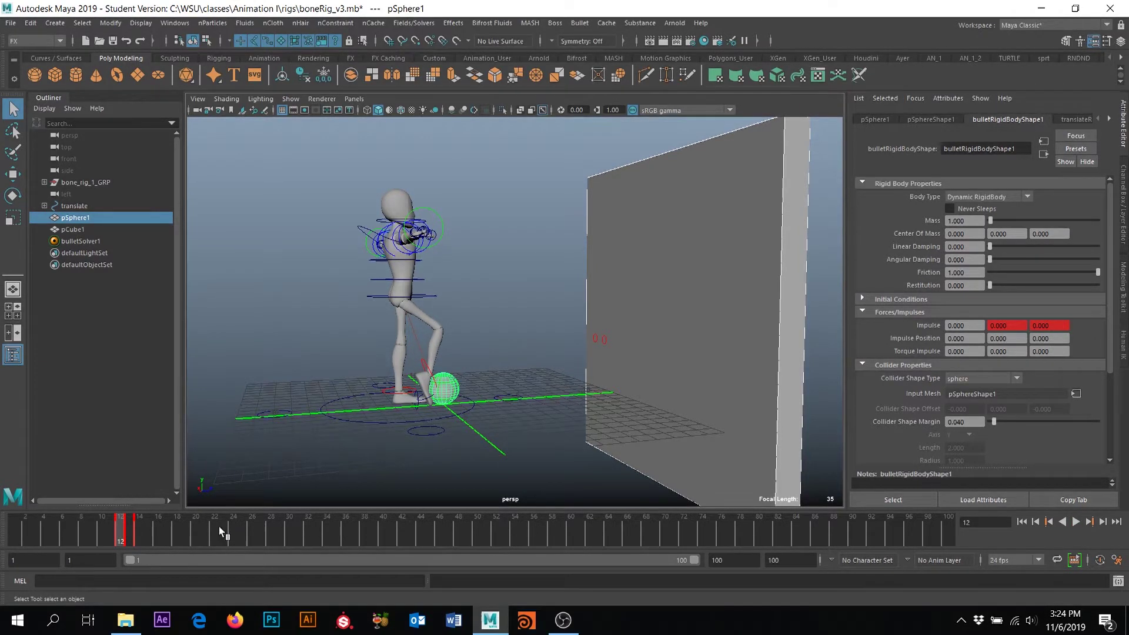
{"action": "left_click", "coordinate": [128, 524]}
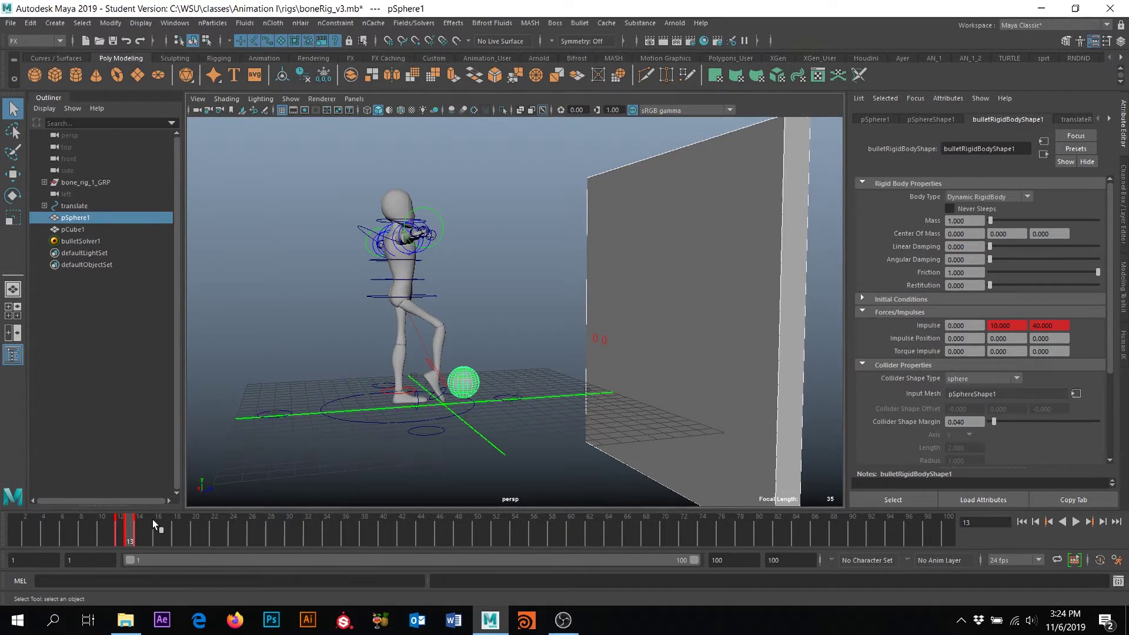
{"action": "left_click", "coordinate": [138, 529]}
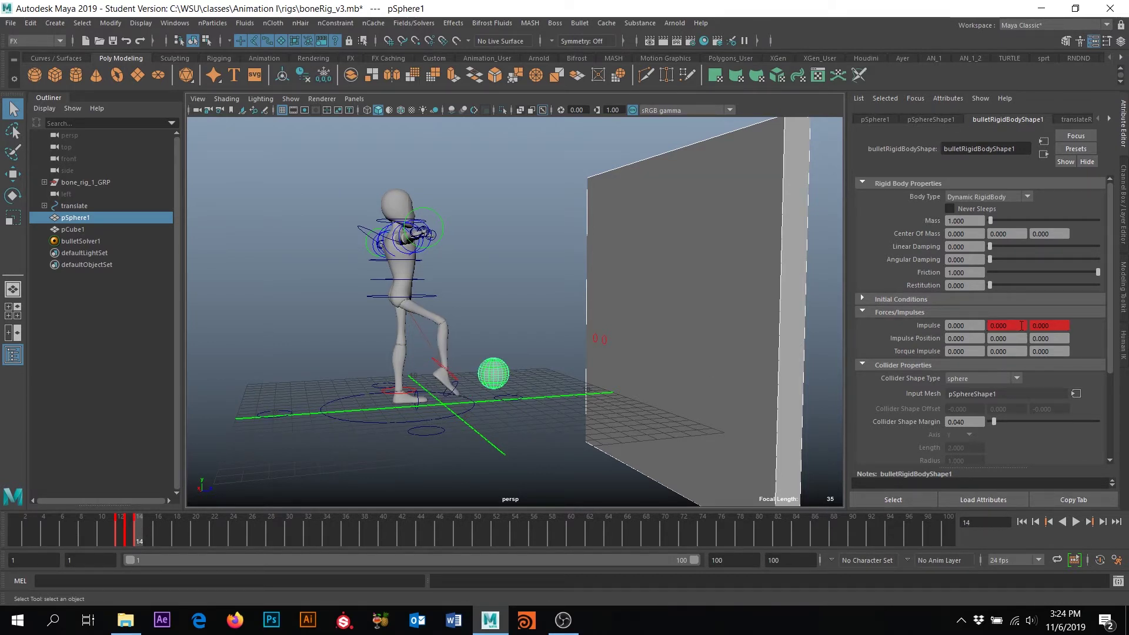